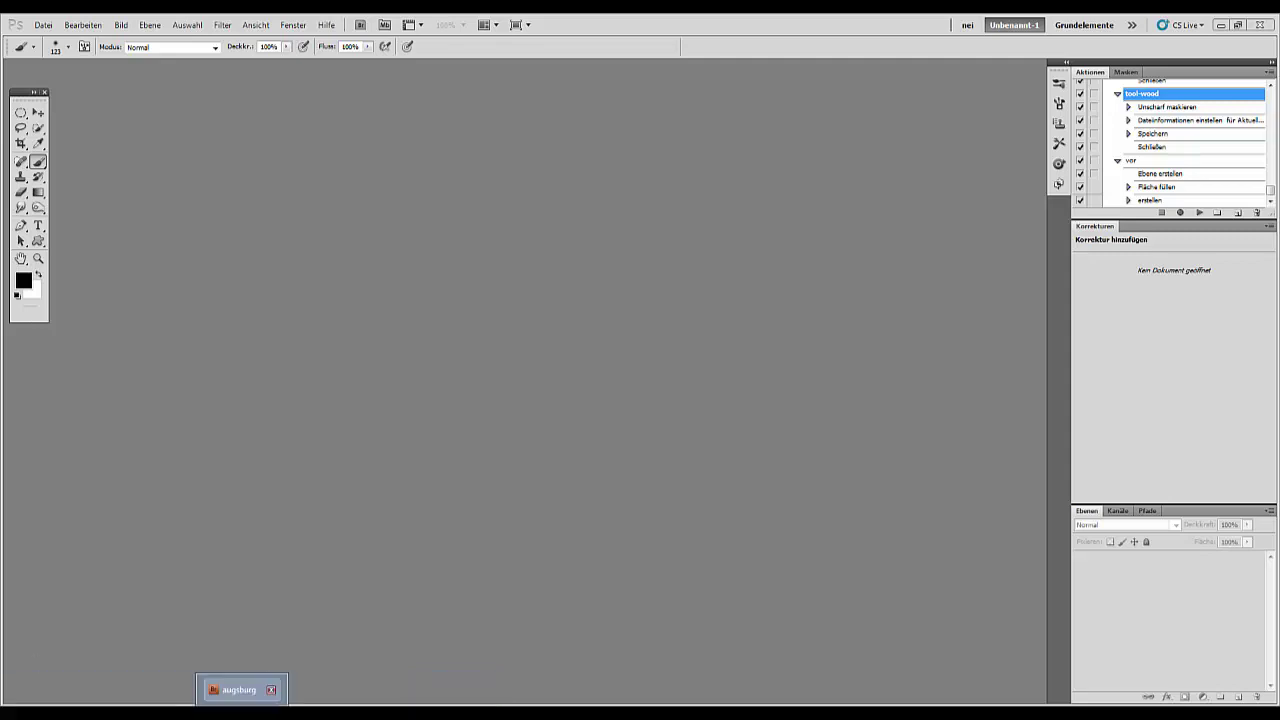
Switch to Adobe Bridge and open the three selected mallet photos, _VMA7608.dng to _VMA7610.dng, with Adobe Photoshop CS5.1.
click(240, 689)
scroll(236, 336, up, 5)
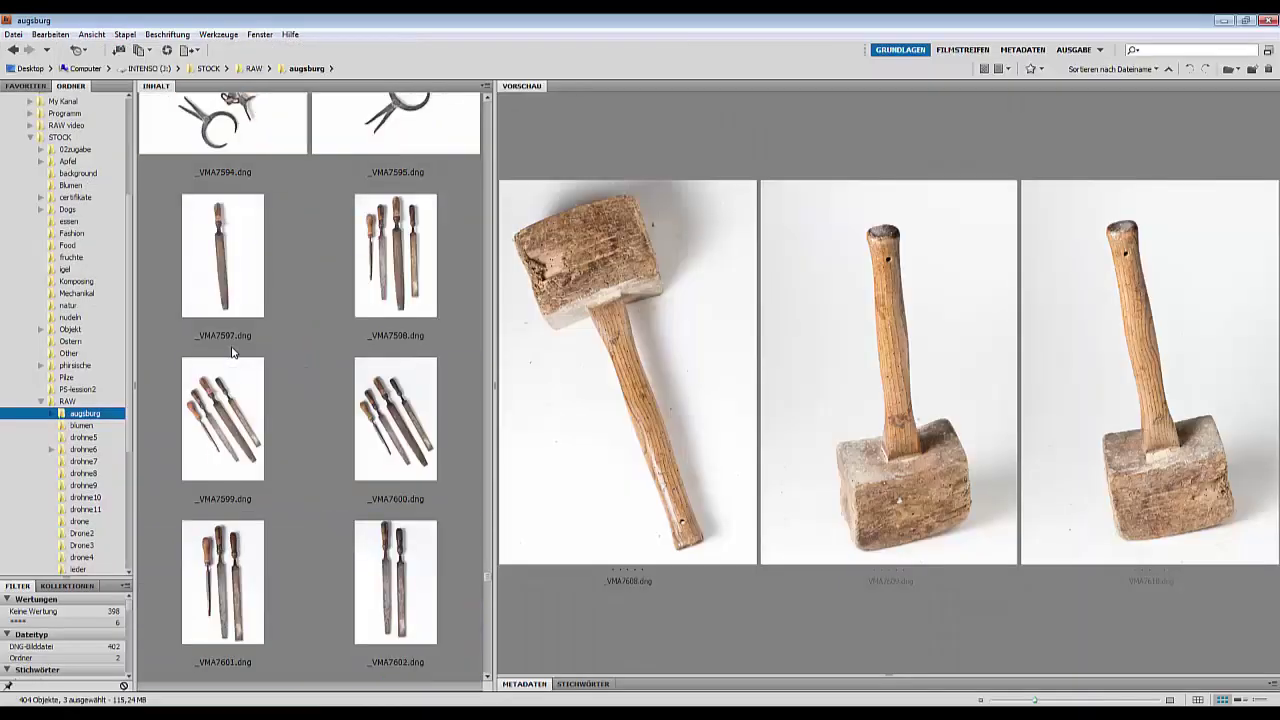
scroll(236, 336, up, 2)
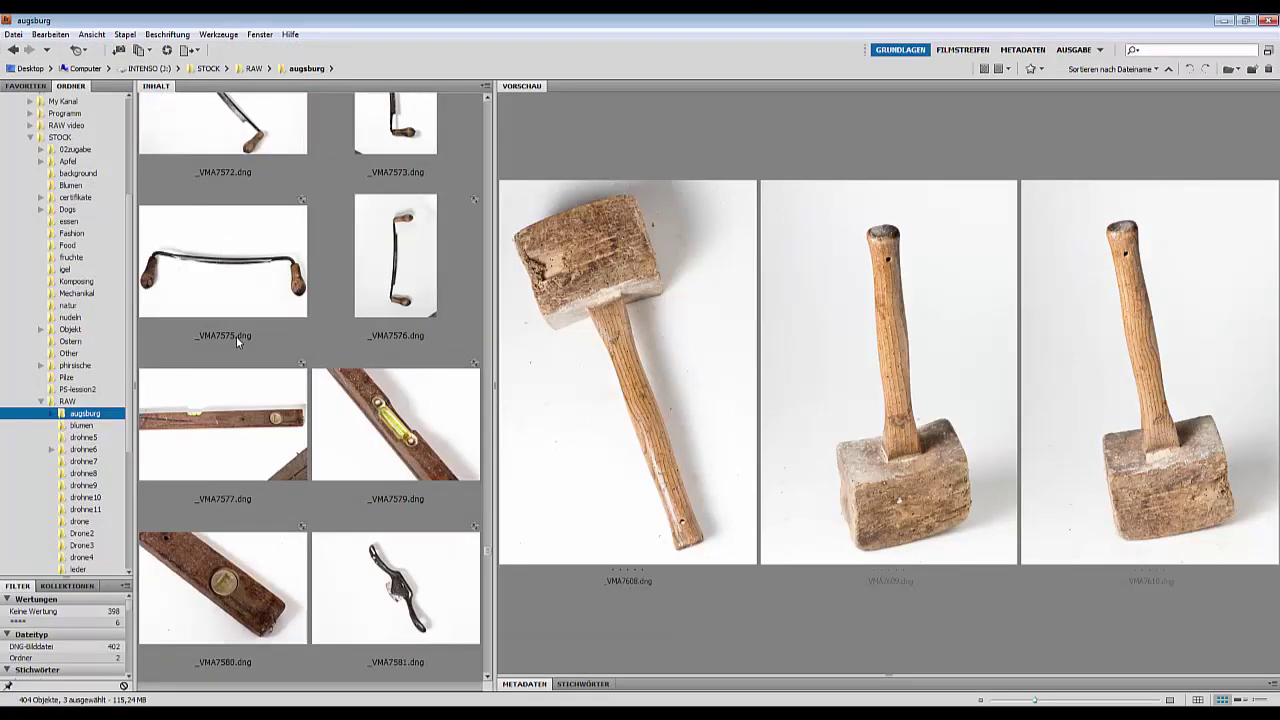
scroll(236, 336, down, 6)
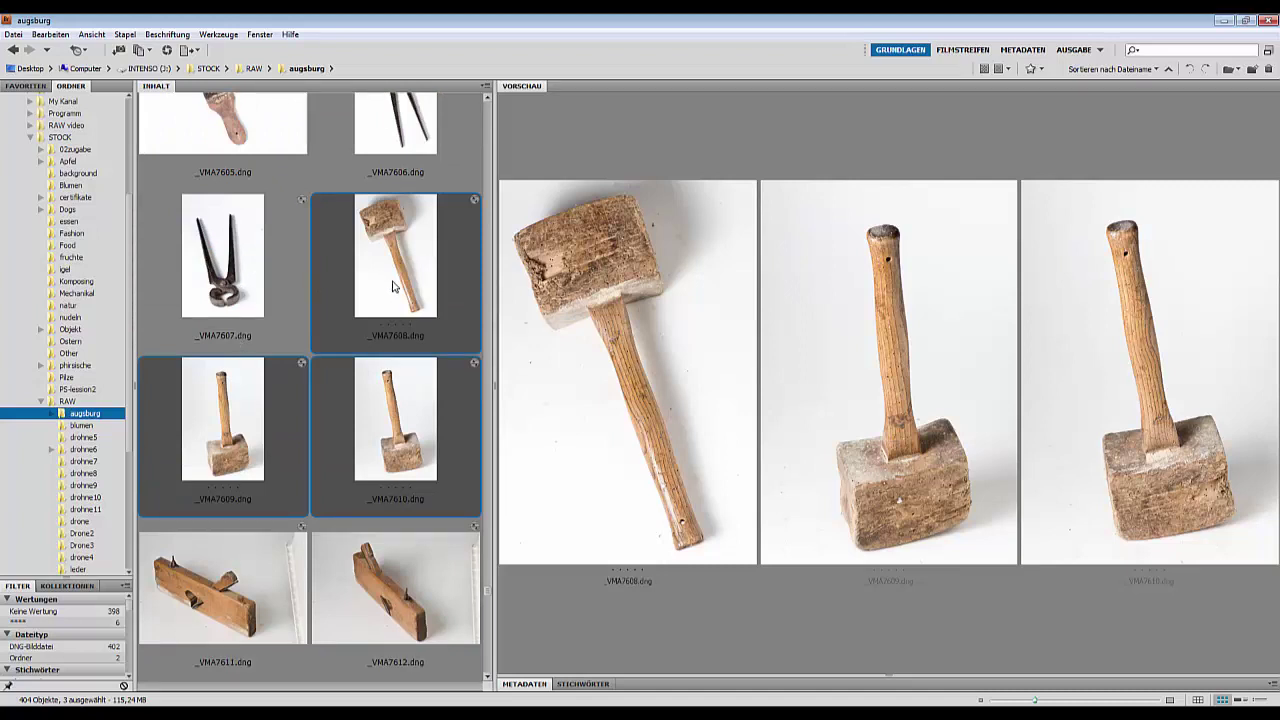
right_click(394, 284)
mouse_move(427, 306)
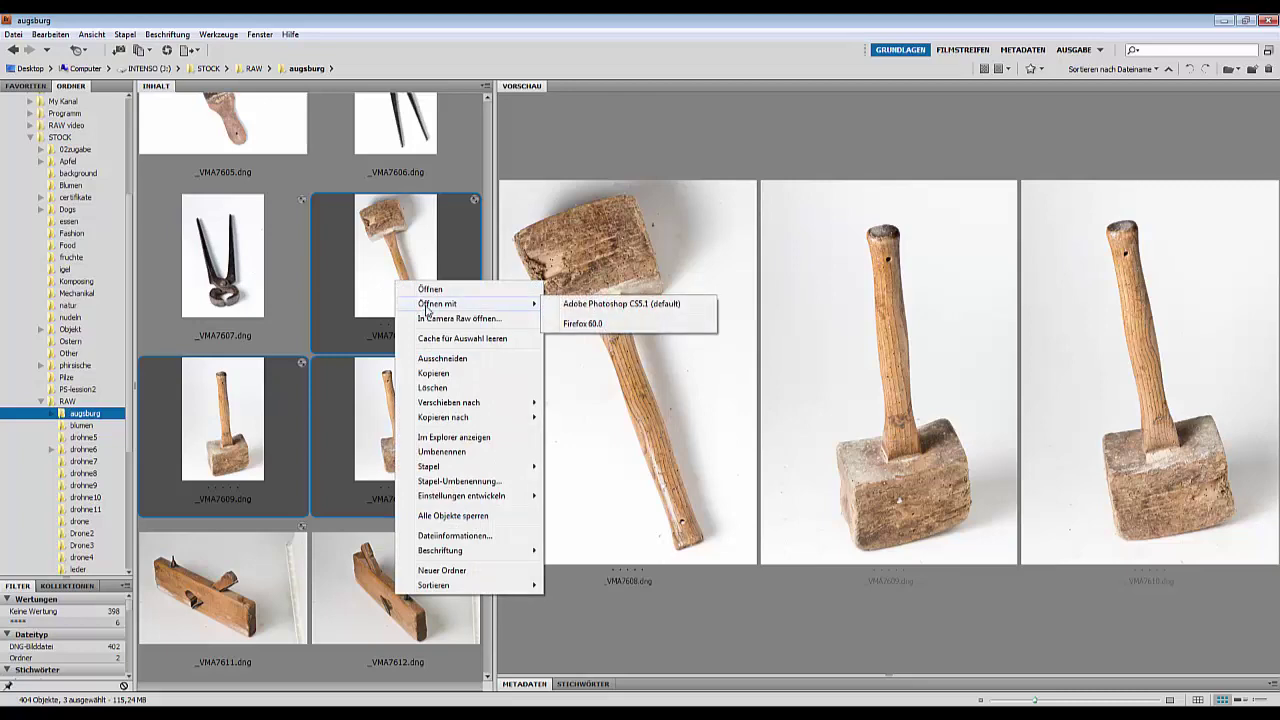
click(598, 304)
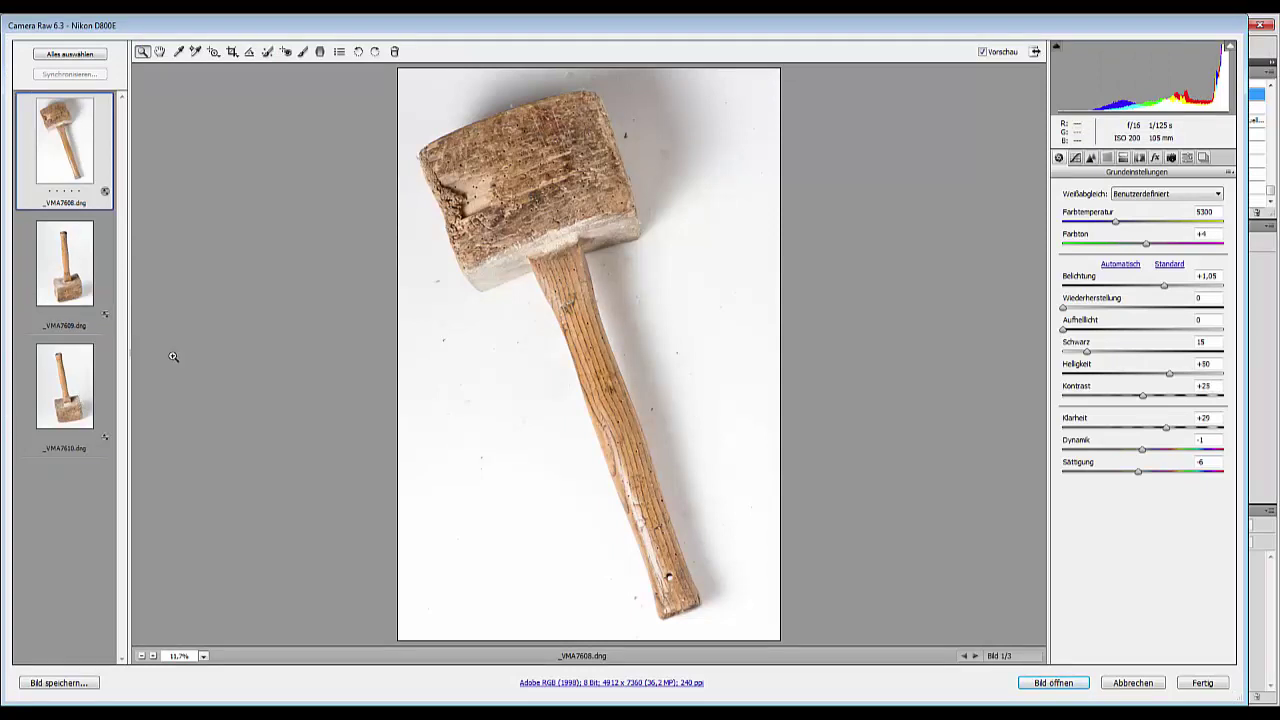
For all three raw photos, raise Lichter to about +31 and slightly lower Tiefen in the parametric tone curve, and open the images.
drag(660, 274, 800, 404)
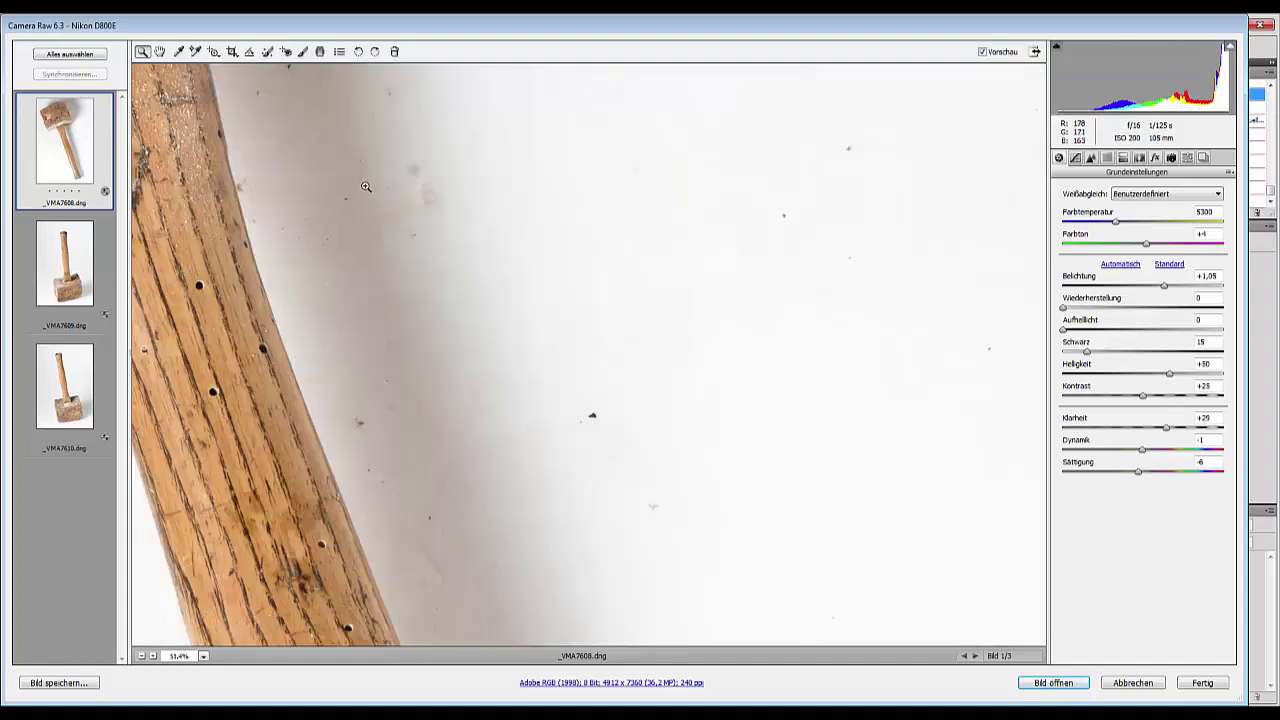
drag(390, 189, 900, 505)
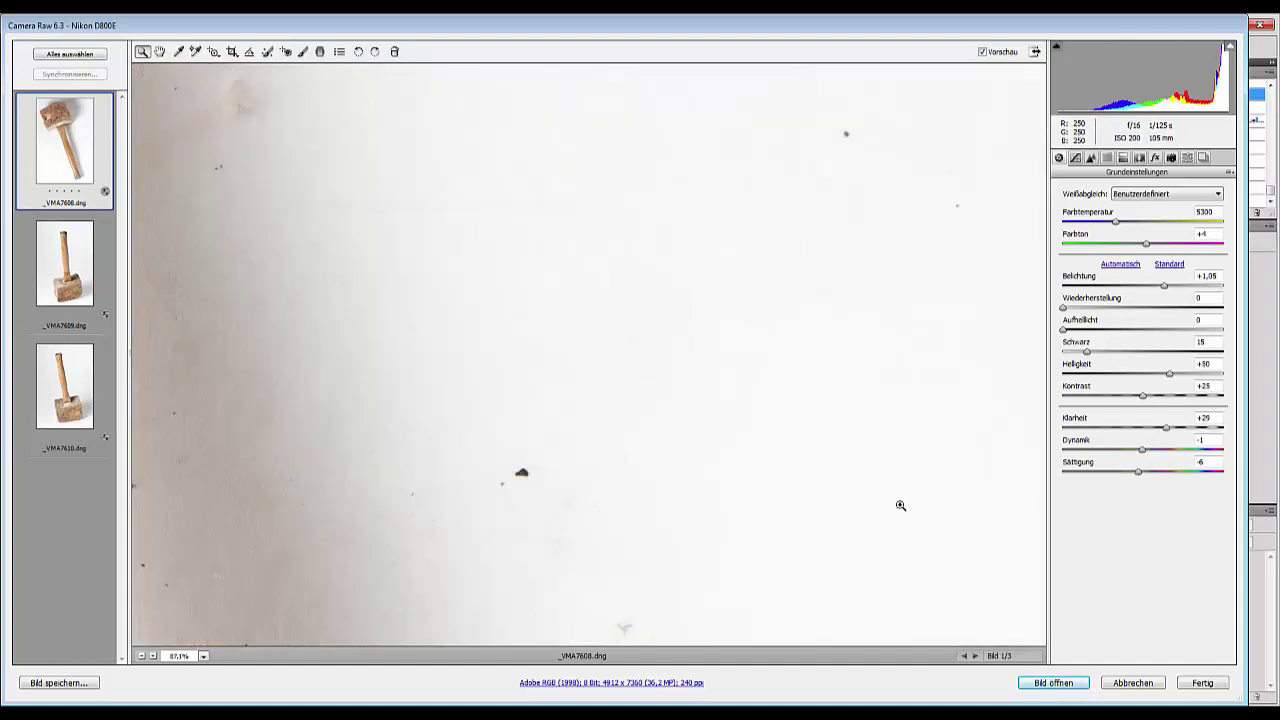
alt+click(611, 603)
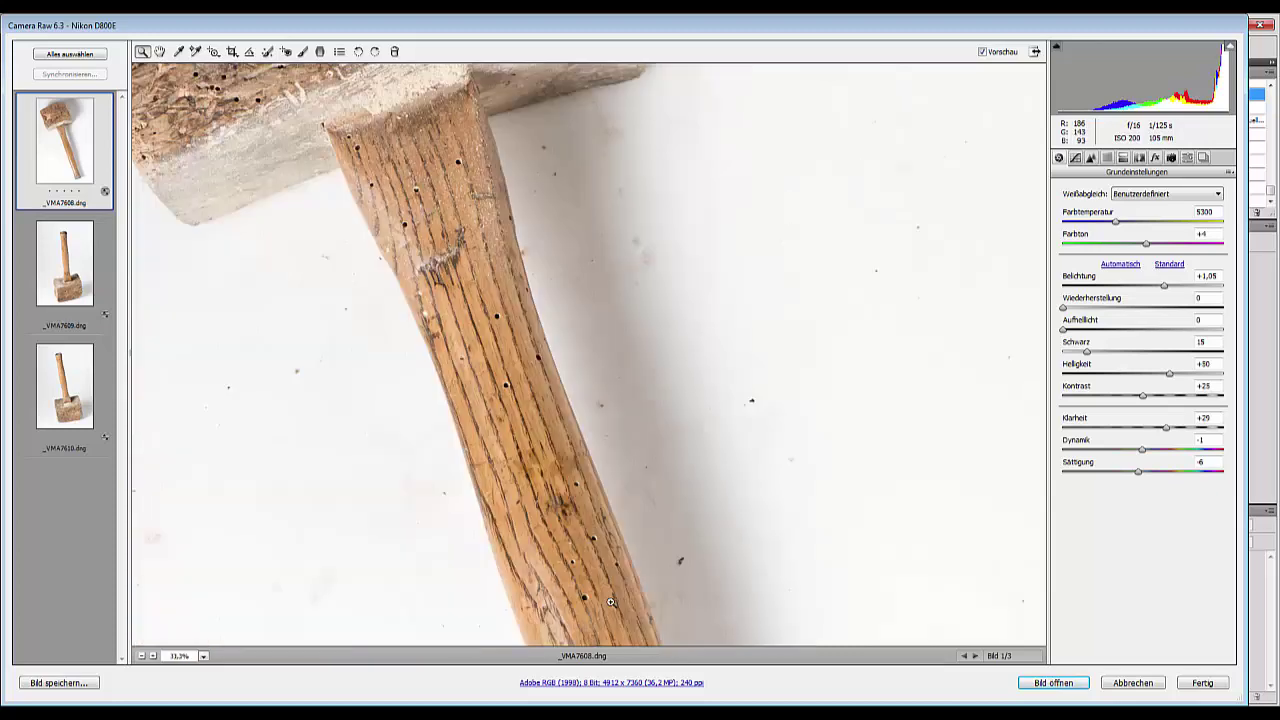
alt+click(611, 603)
alt+click(611, 603)
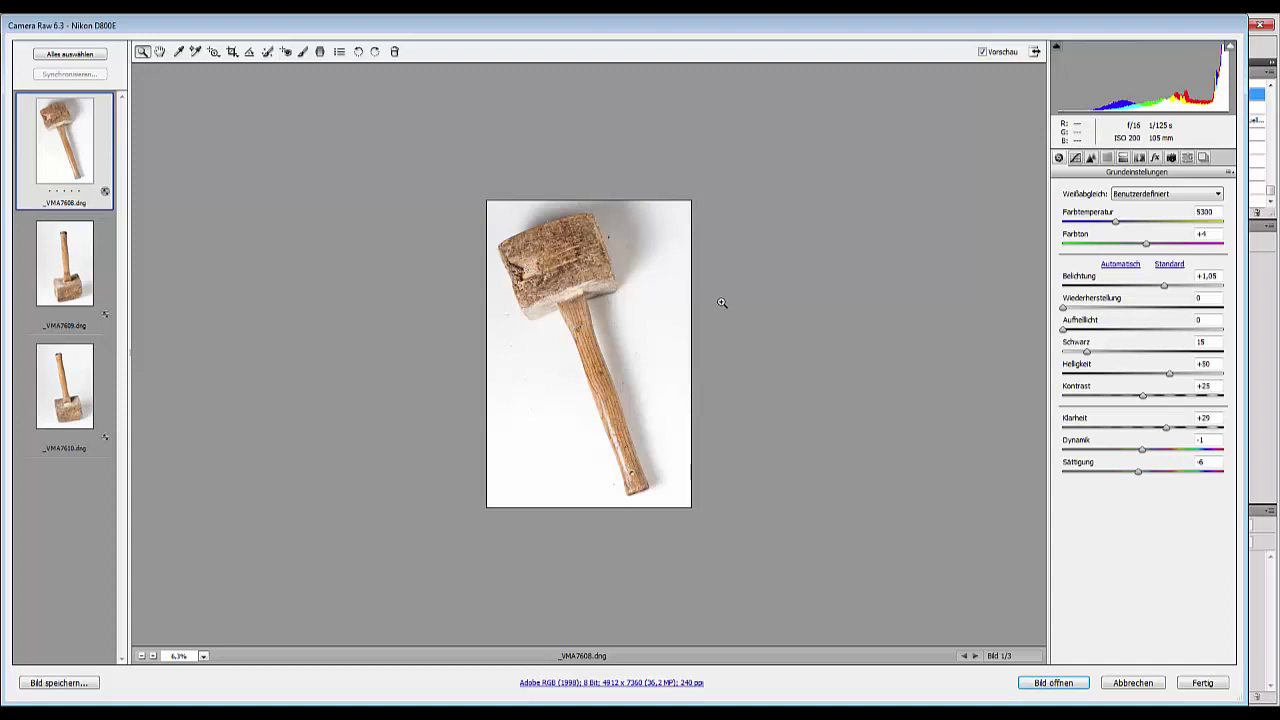
click(60, 56)
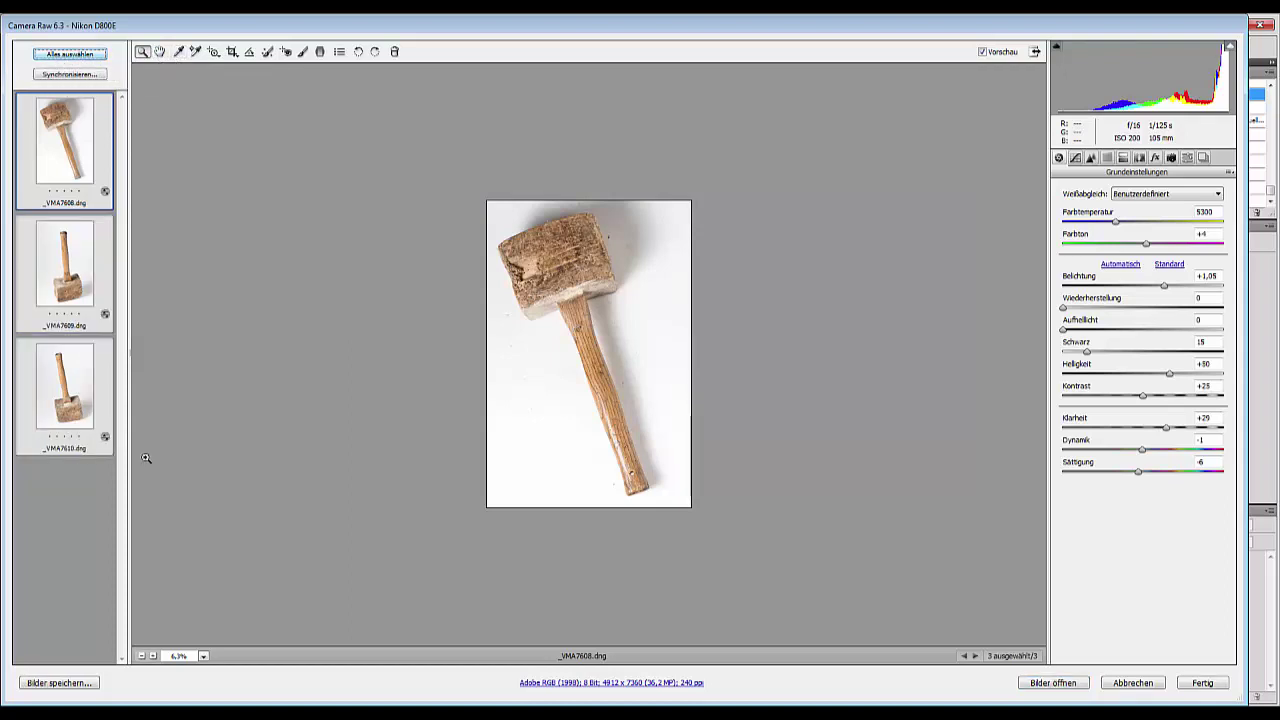
click(1076, 158)
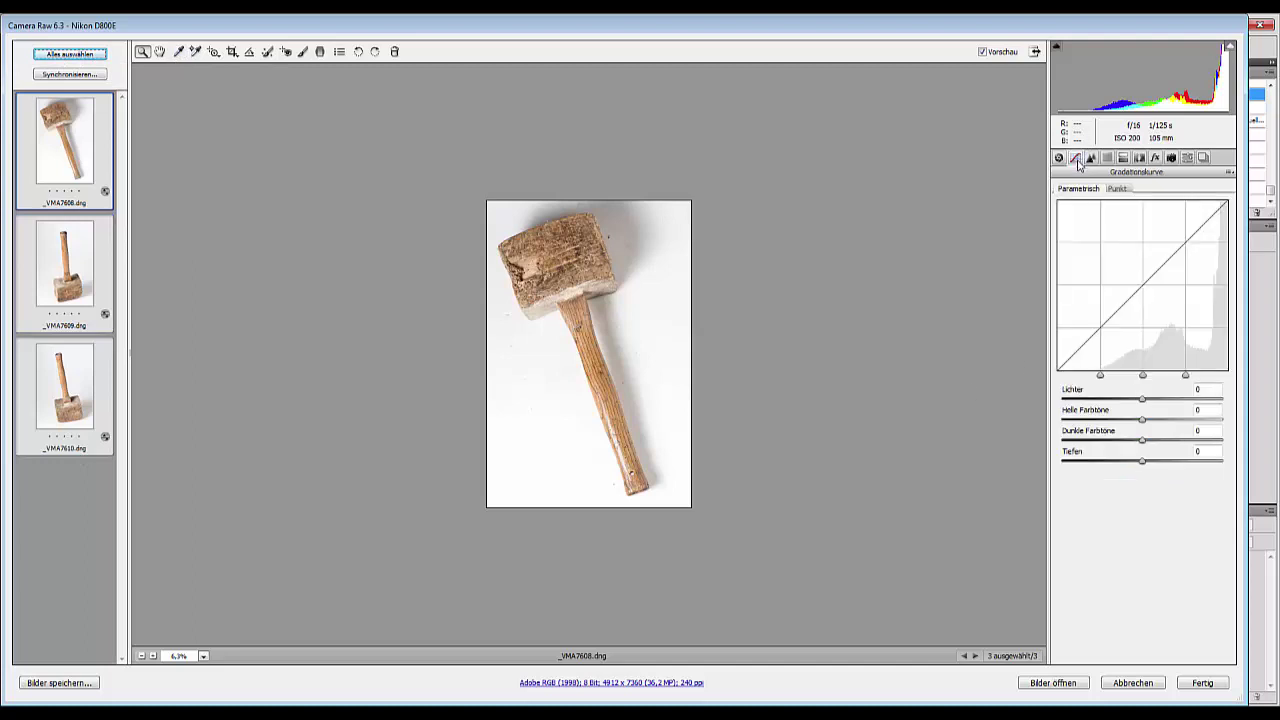
mouse_move(1145, 403)
mouse_down()
mouse_move(1192, 400)
mouse_move(1166, 400)
mouse_up()
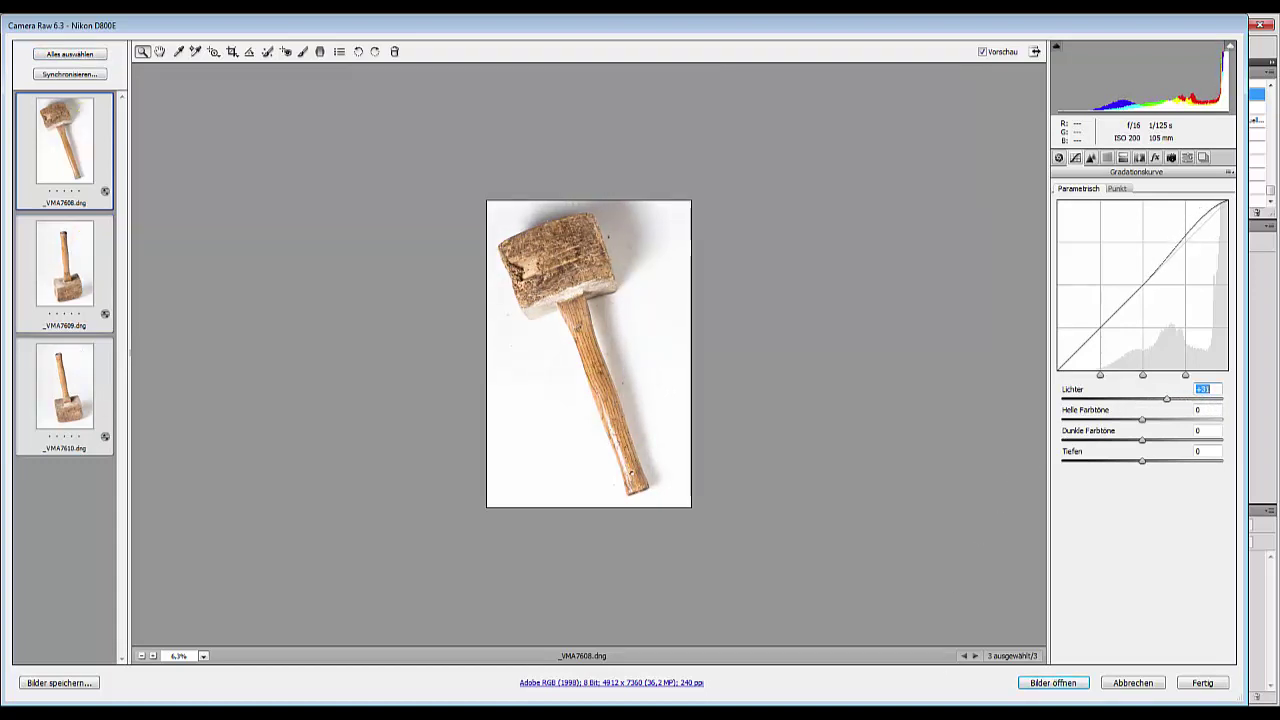
mouse_move(1143, 462)
mouse_down()
mouse_move(1100, 466)
mouse_move(1206, 452)
mouse_move(1170, 460)
mouse_move(1167, 444)
mouse_move(1135, 444)
mouse_up()
click(1056, 684)
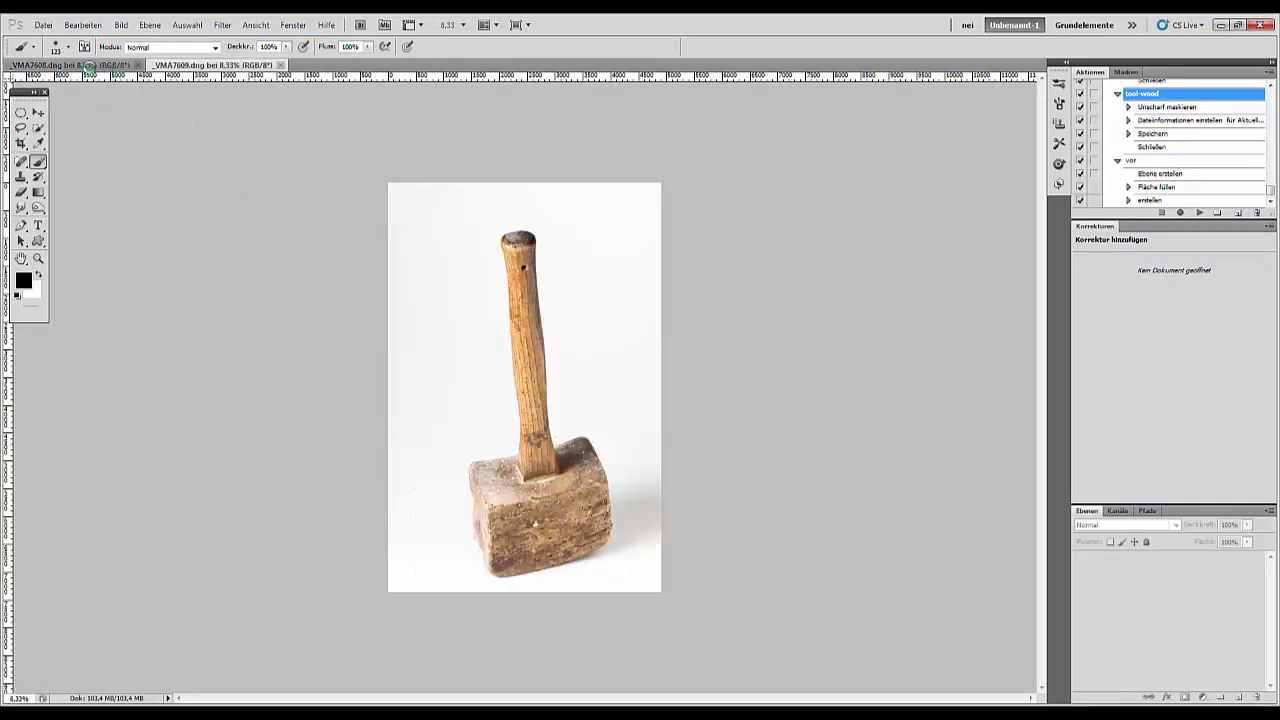
Create a new action named "anfang" in Satz 1 and start recording it.
click(21, 163)
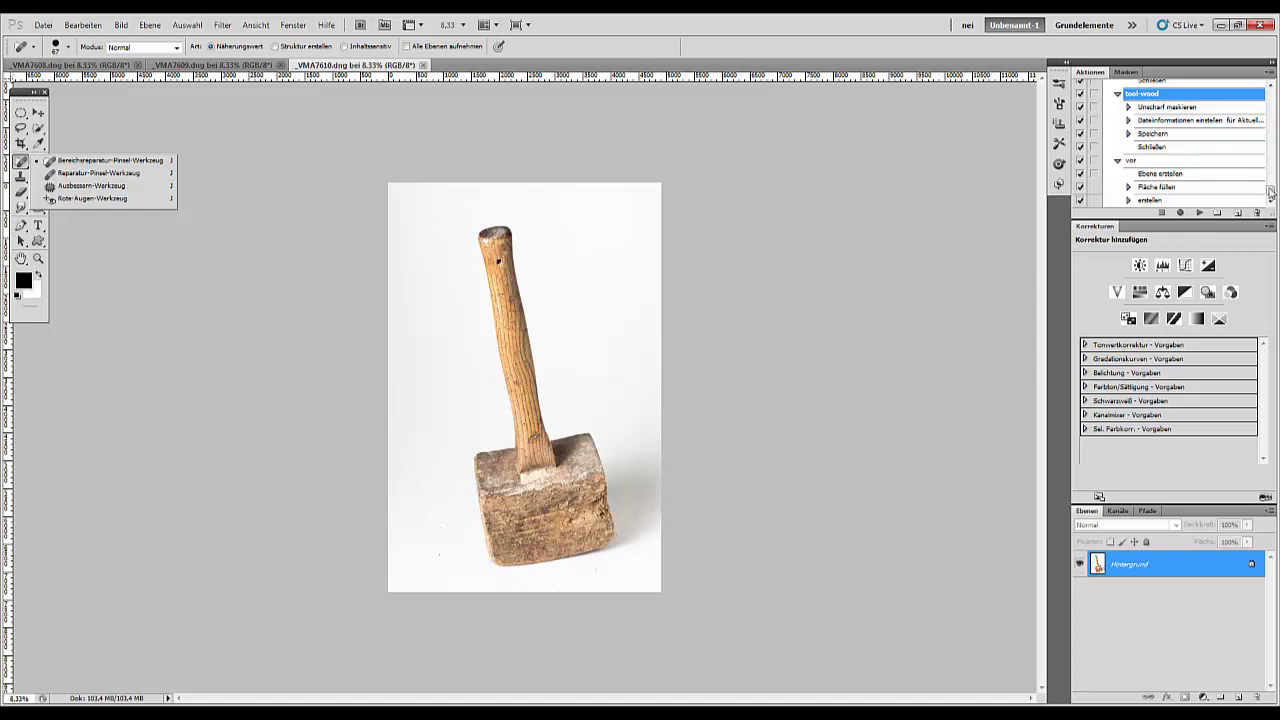
click(1269, 84)
drag(1269, 84, 1267, 245)
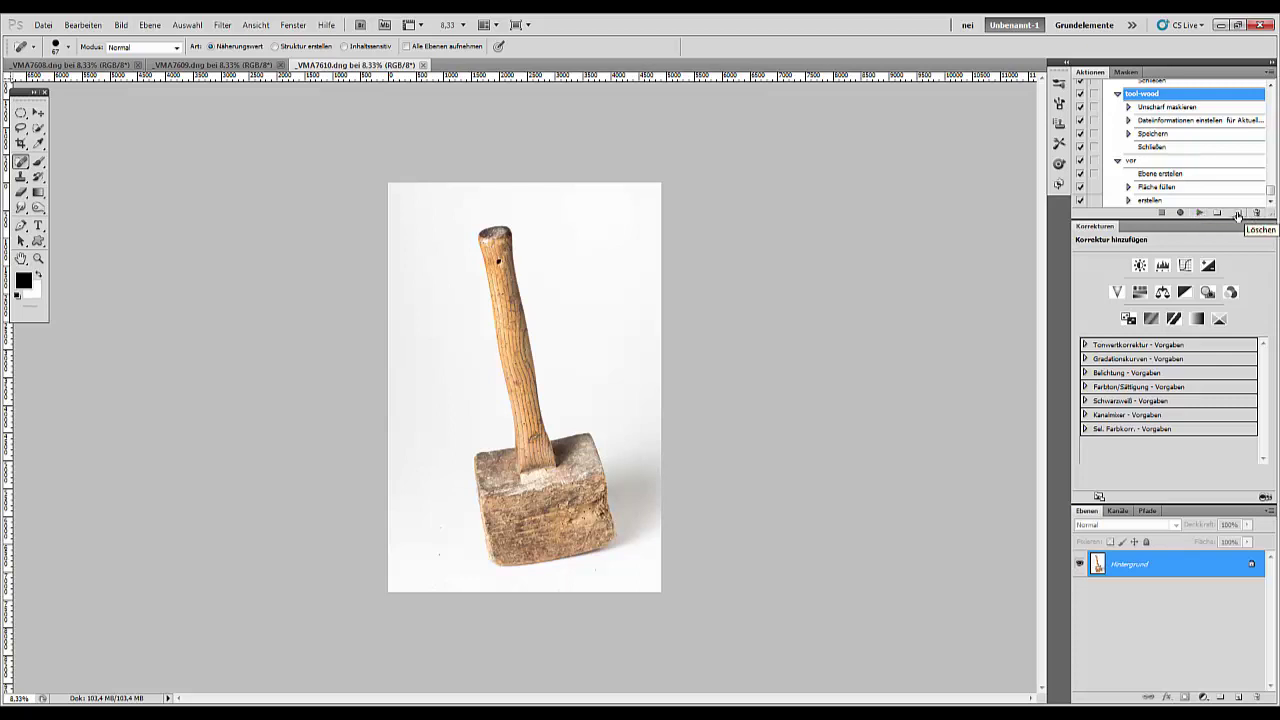
click(1238, 212)
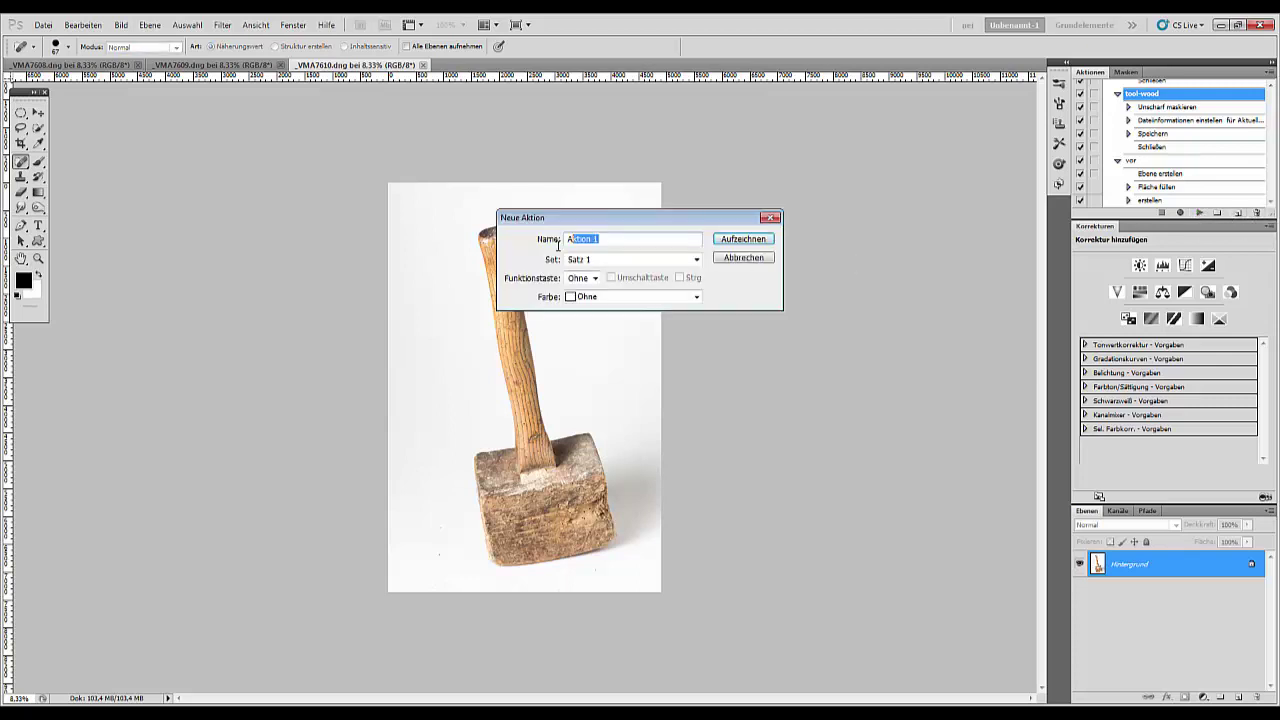
text(anfang)
click(744, 244)
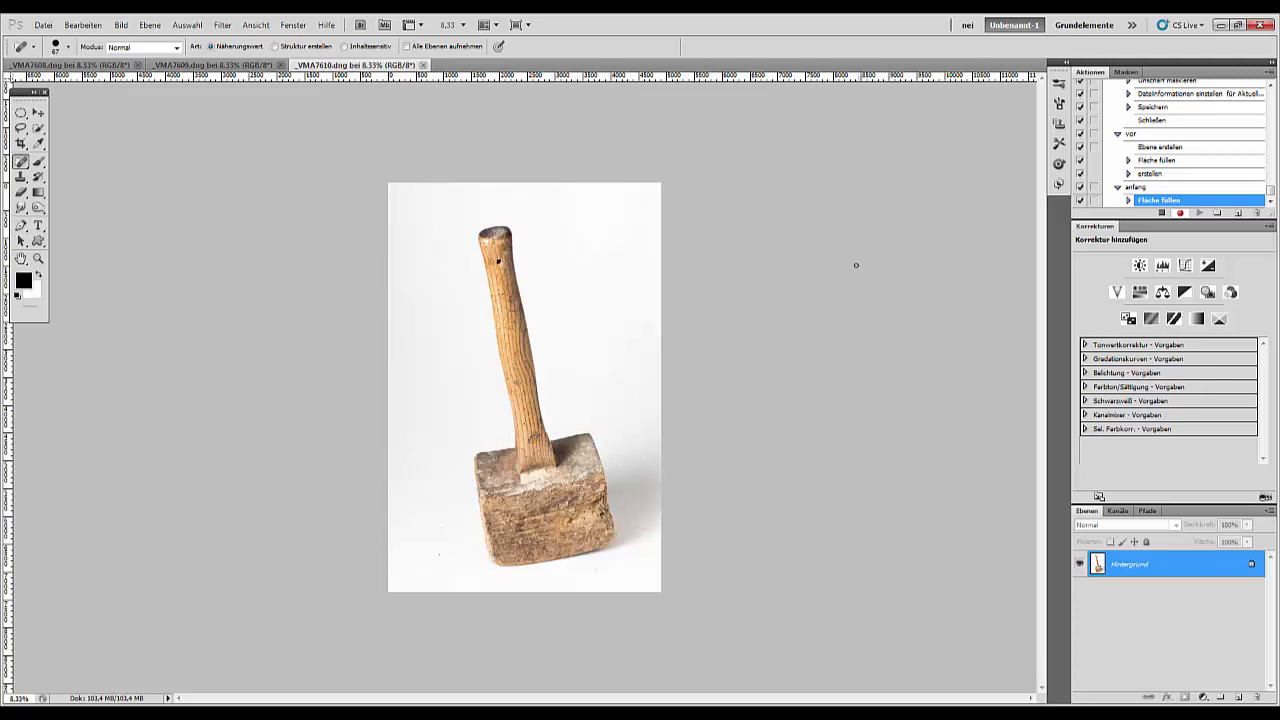
Stop recording and delete the Fläche füllen command from the "anfang" action.
click(1161, 213)
click(1257, 213)
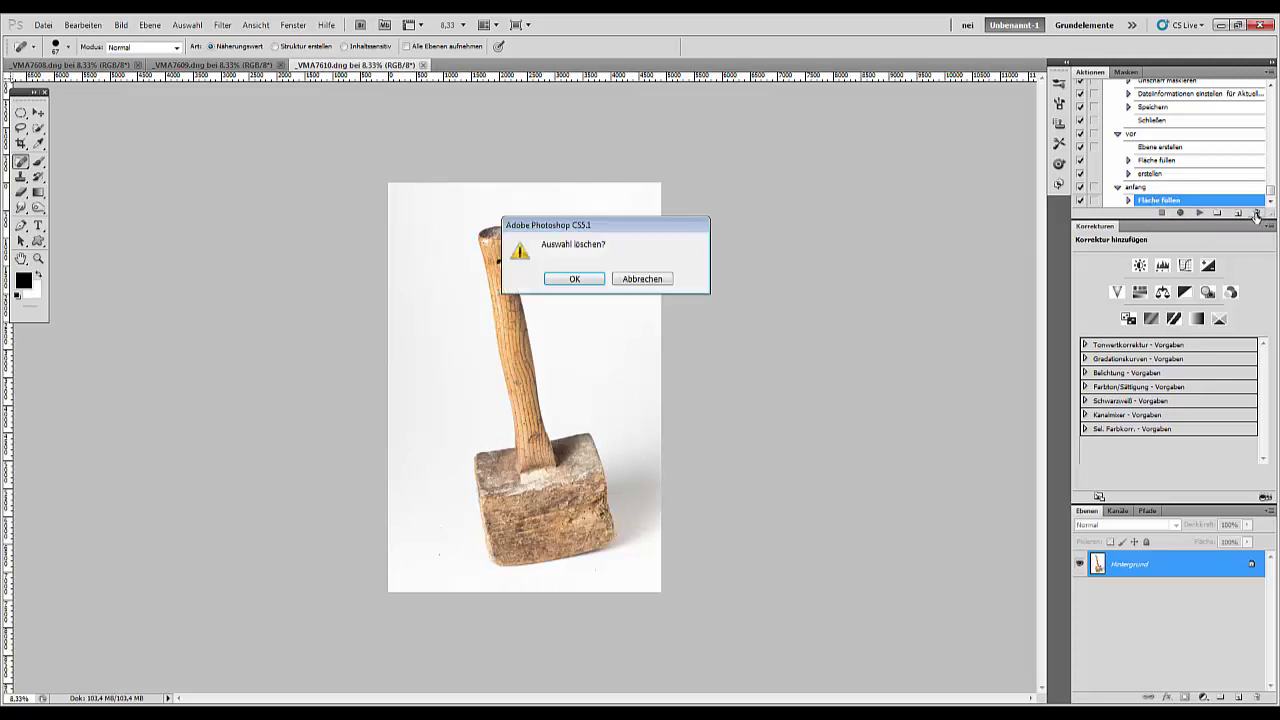
click(573, 280)
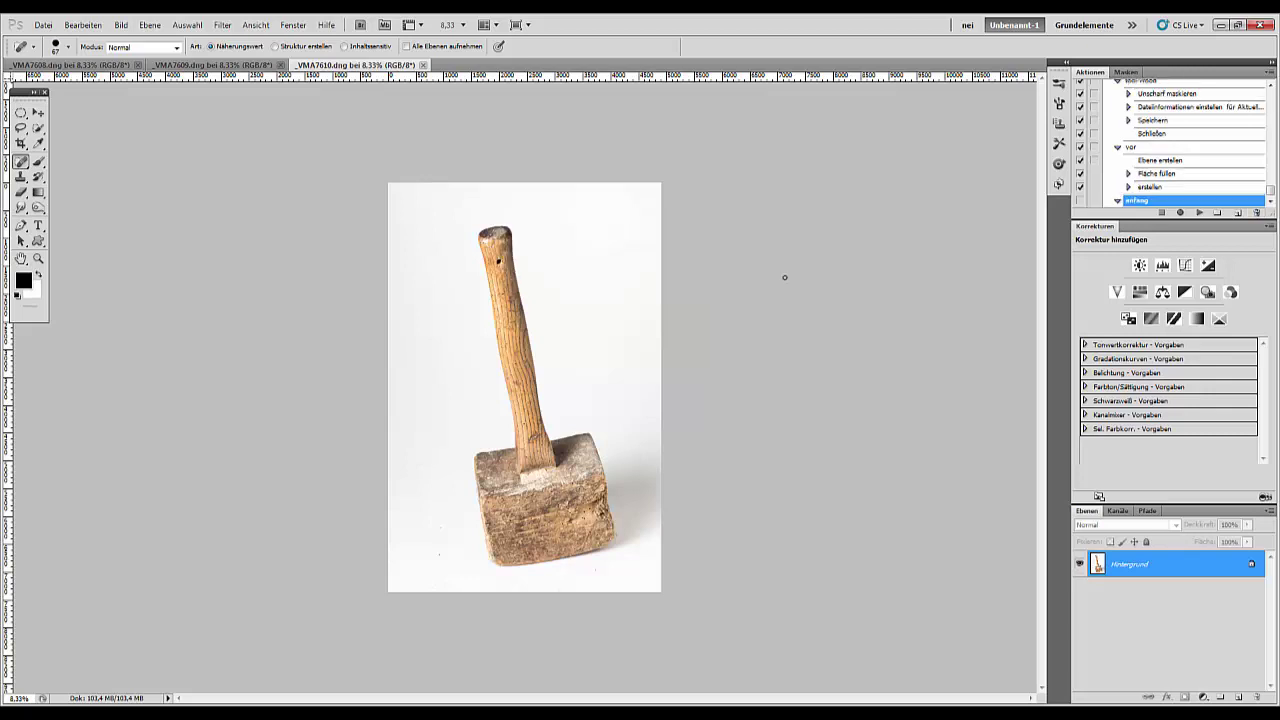
Record into the "anfang" action the creation of a new layer filled with white and given a layer mask.
click(1183, 213)
click(1239, 697)
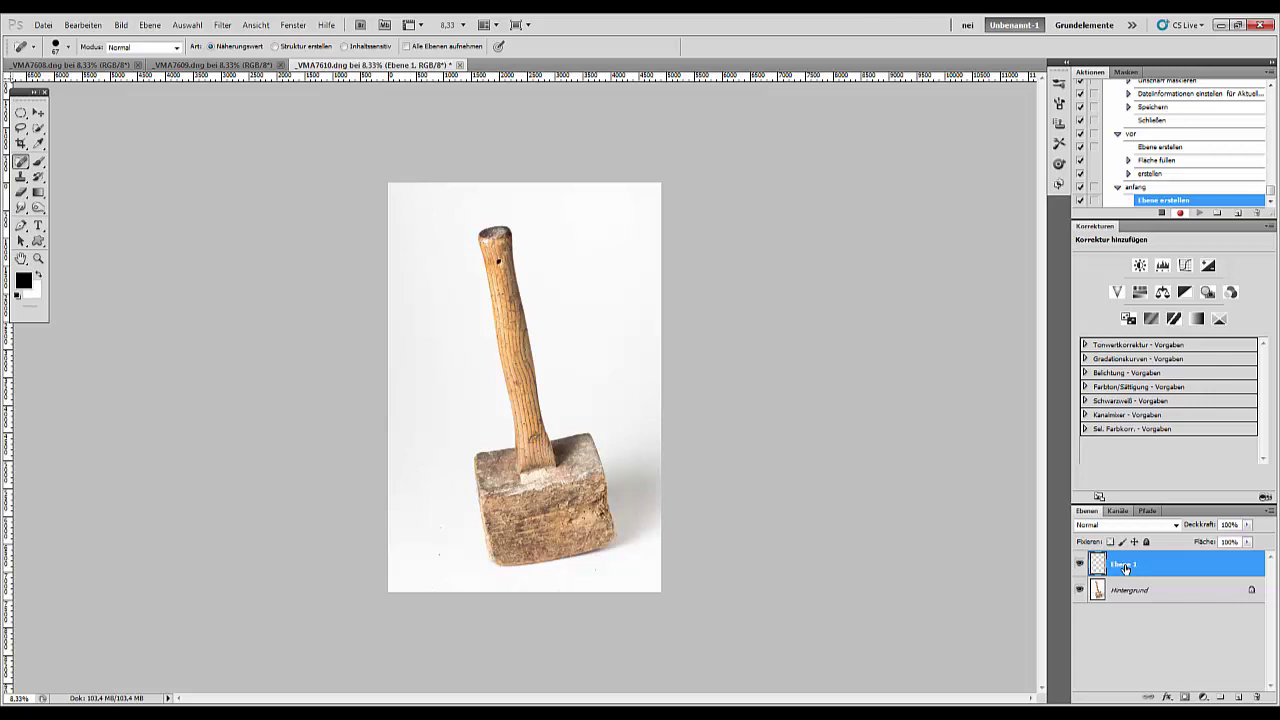
key(ctrl+BackSpace)
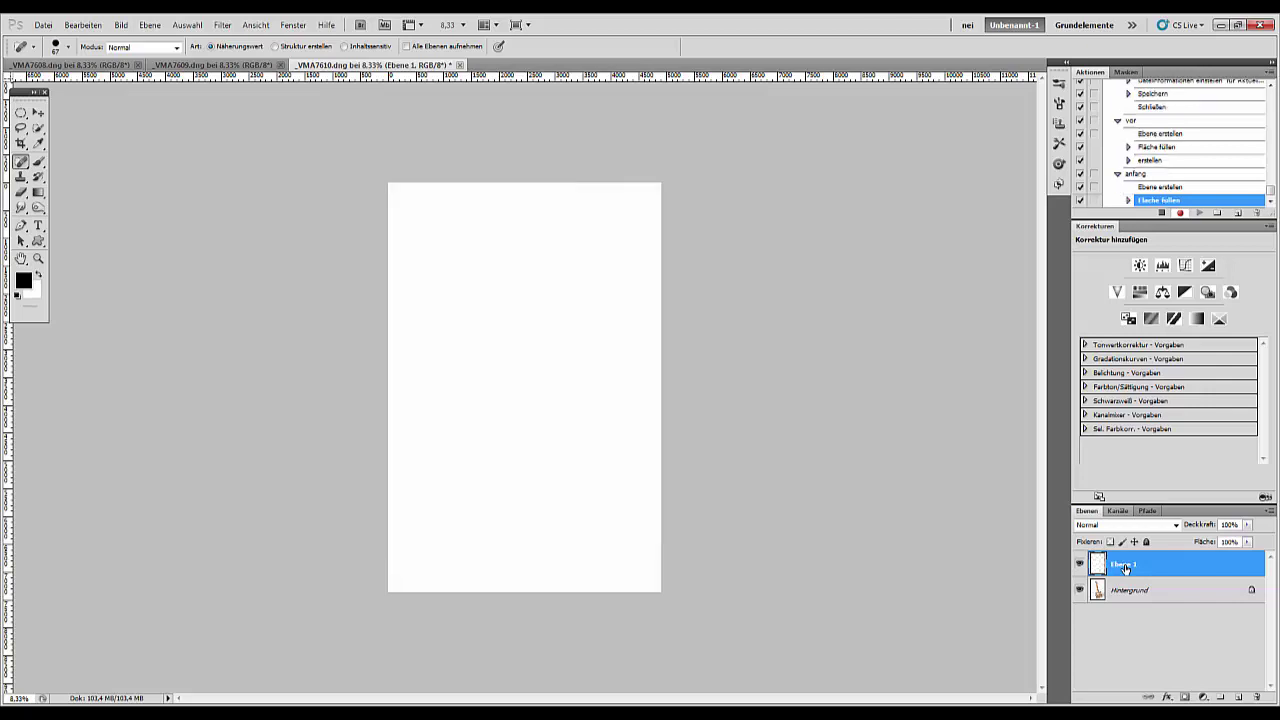
click(1186, 697)
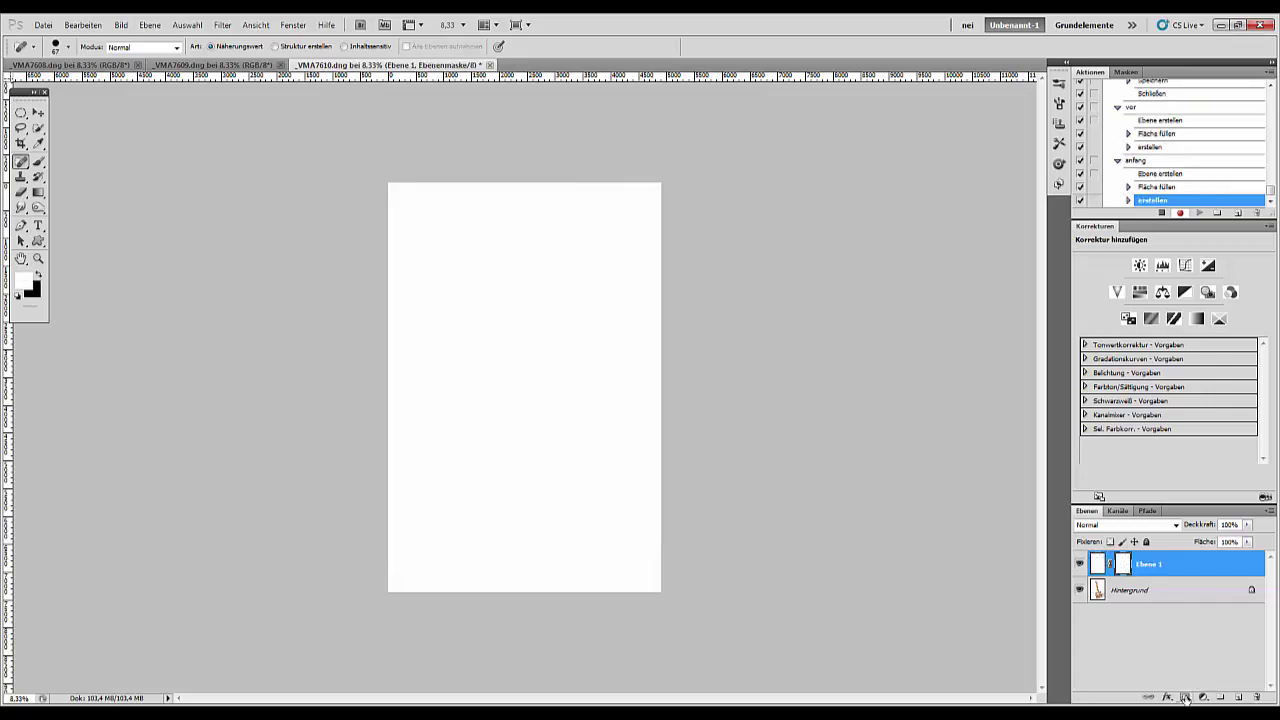
click(1161, 213)
Paint black on the layer mask over the whole mallet with a soft 1399 px brush to reveal it against the white.
click(38, 162)
click(40, 275)
right_click(511, 285)
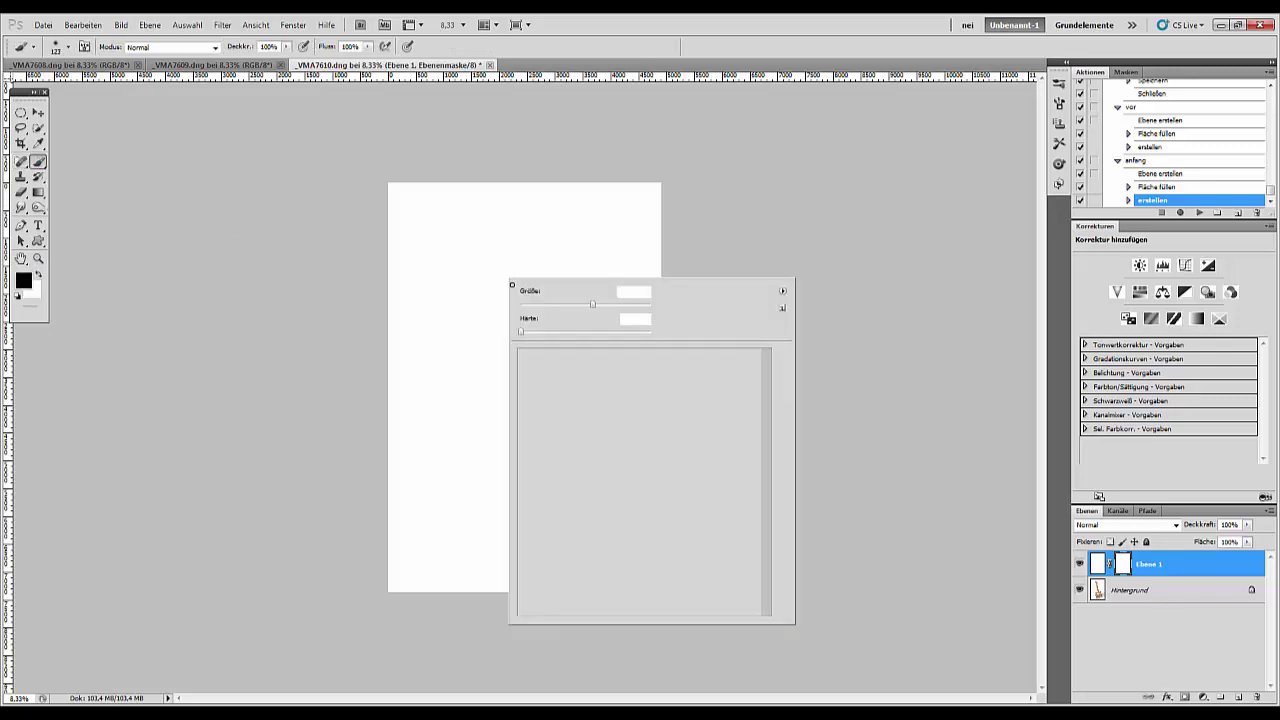
drag(593, 304, 636, 304)
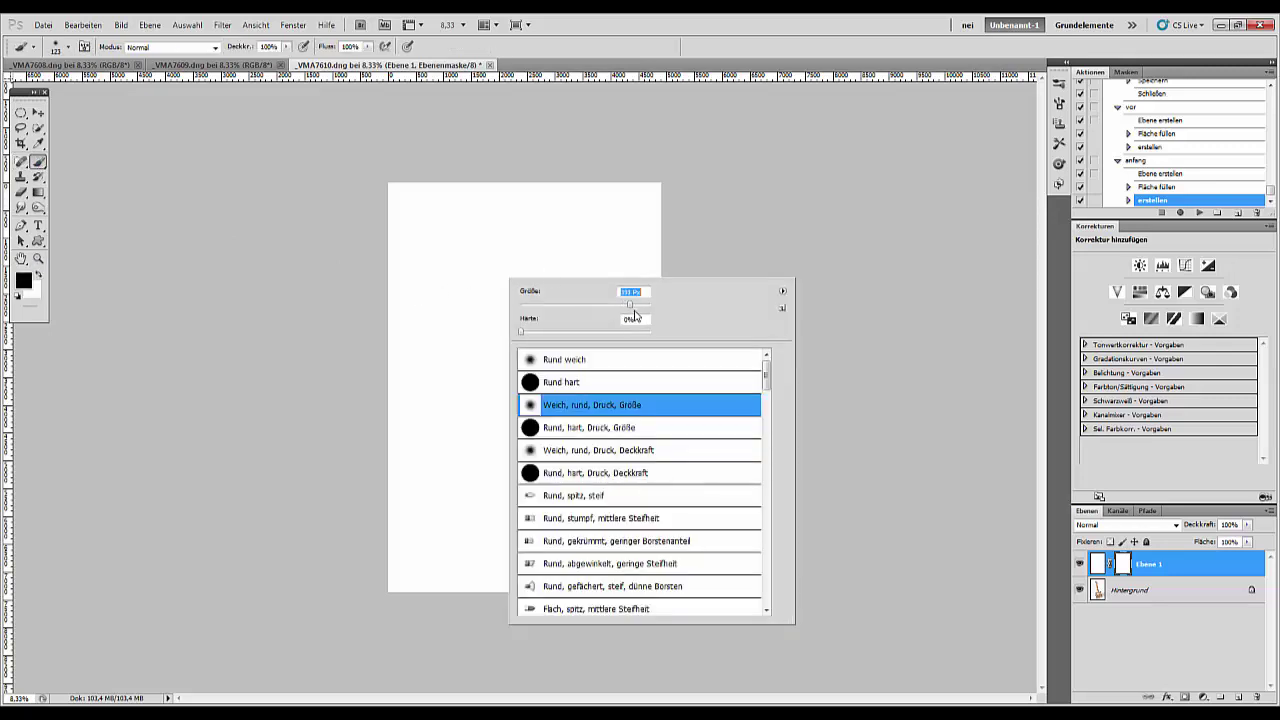
click(502, 242)
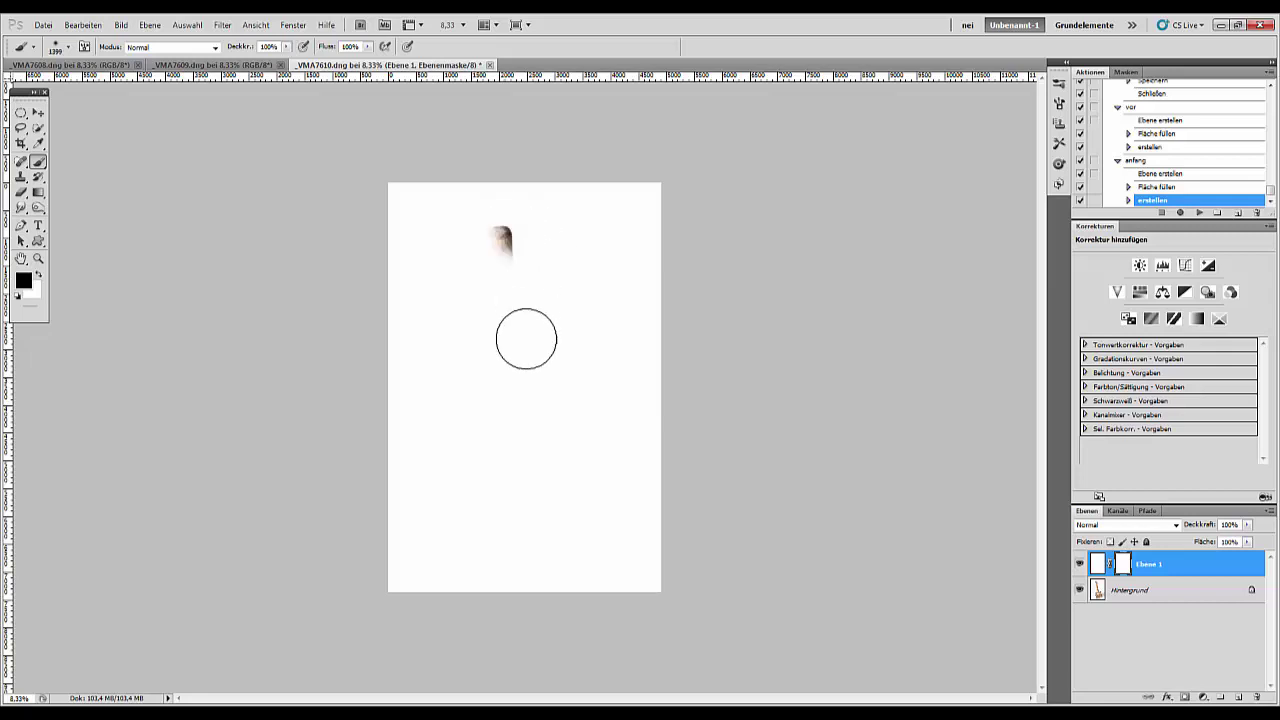
mouse_move(526, 338)
mouse_down()
mouse_move(496, 241)
mouse_move(531, 457)
mouse_move(525, 433)
mouse_move(543, 463)
mouse_move(577, 466)
mouse_move(486, 486)
mouse_move(498, 473)
mouse_move(514, 522)
mouse_move(595, 528)
mouse_move(559, 495)
mouse_up()
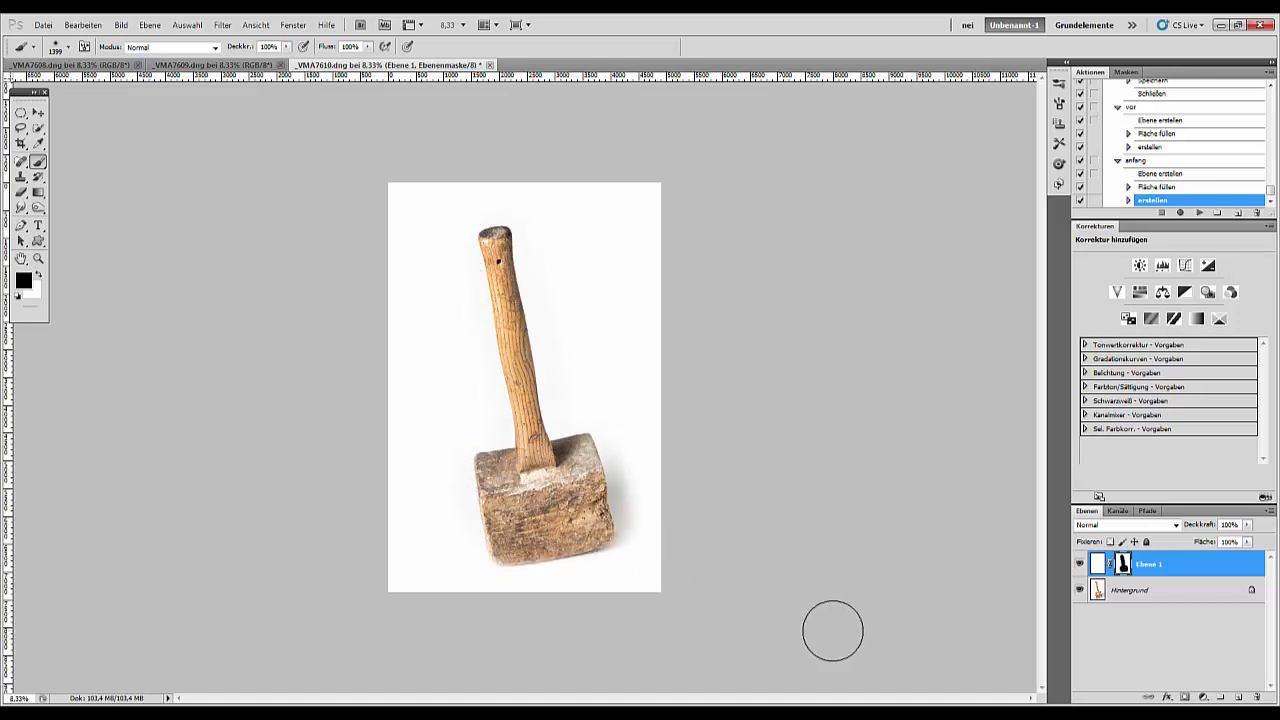
Paint black on the mask beside the mallet head's shadow, and cover the exposed grey background again with white.
key(ctrl+plus)
key(bracketright)
key(bracketright)
key(bracketright)
key(bracketright)
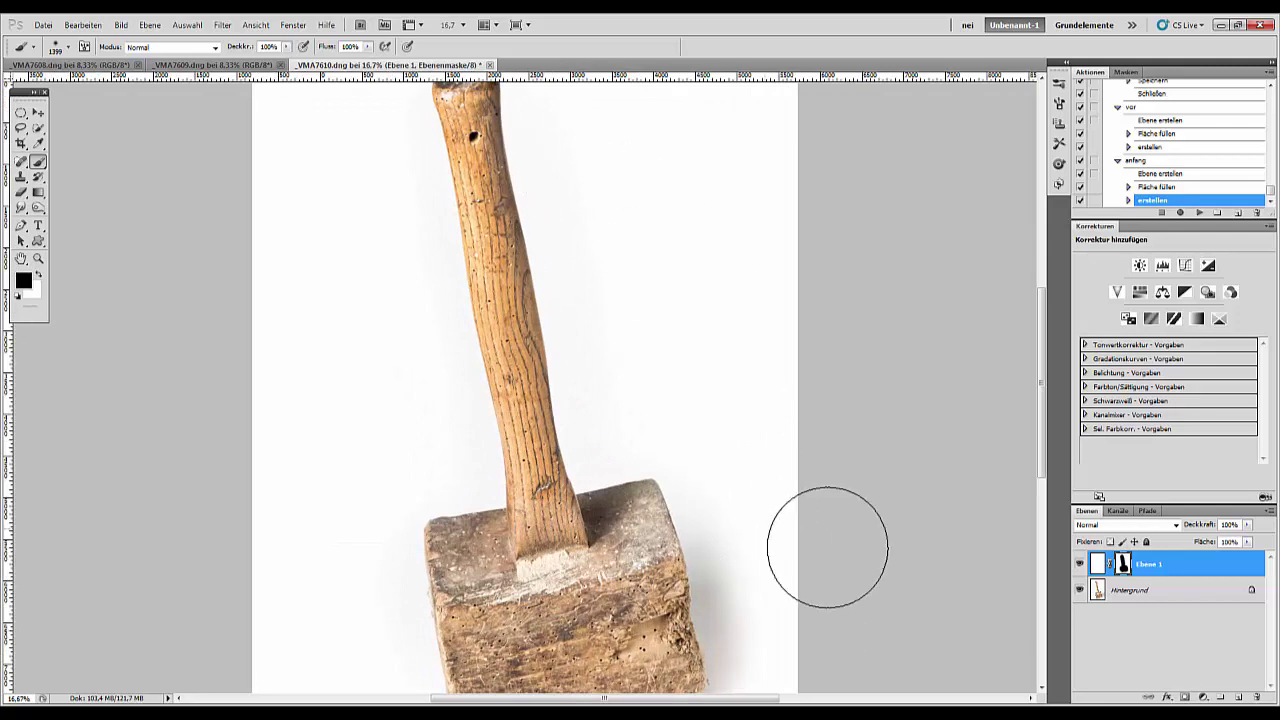
key(ctrl+minus)
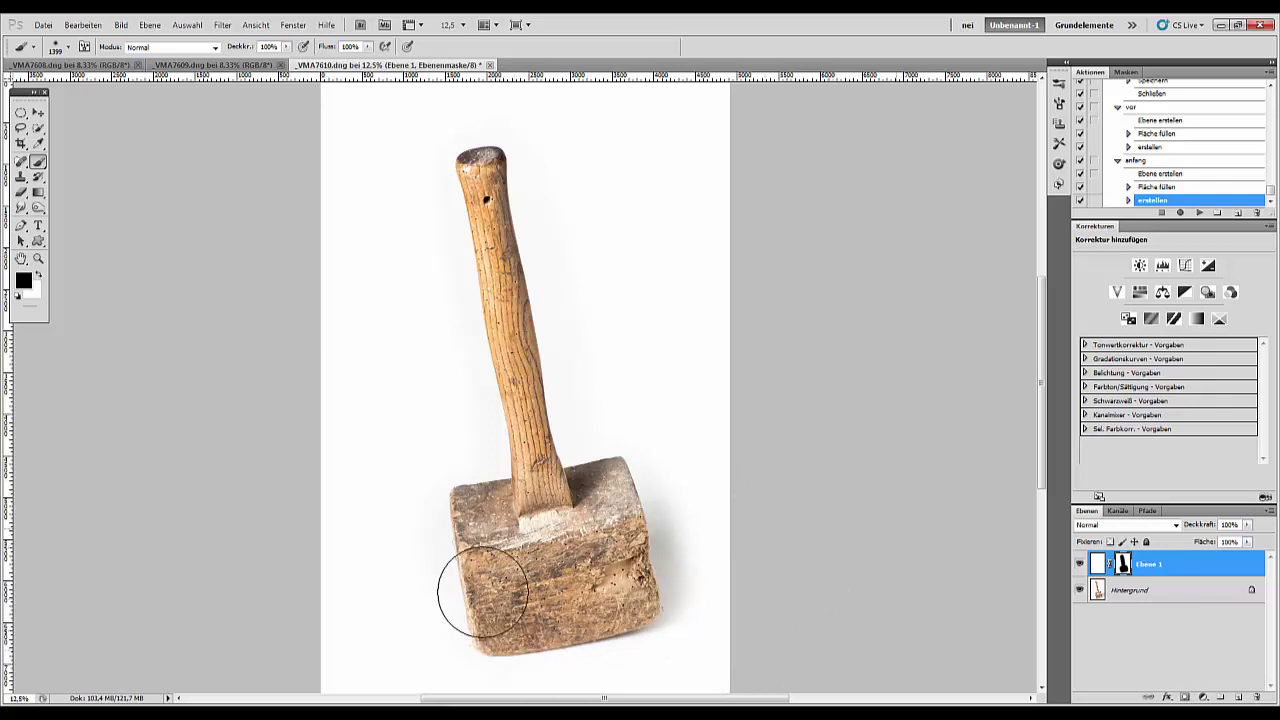
drag(375, 578, 411, 324)
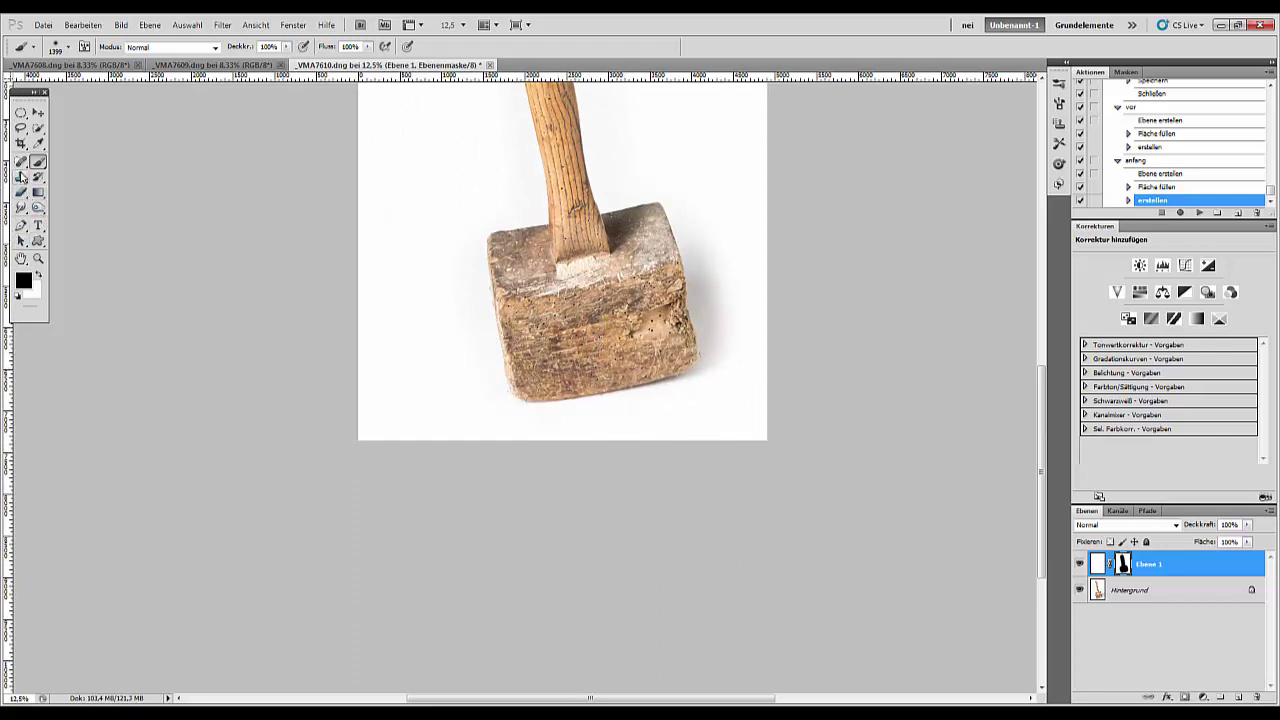
drag(729, 234, 749, 251)
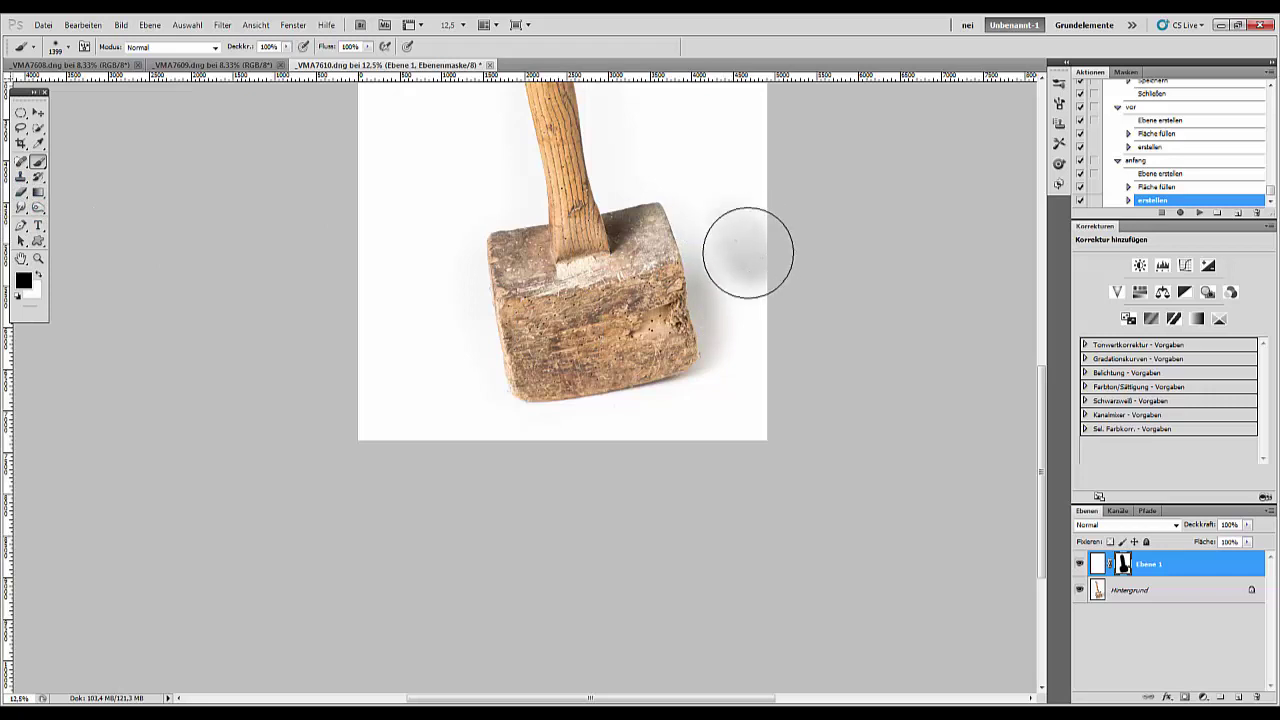
click(39, 273)
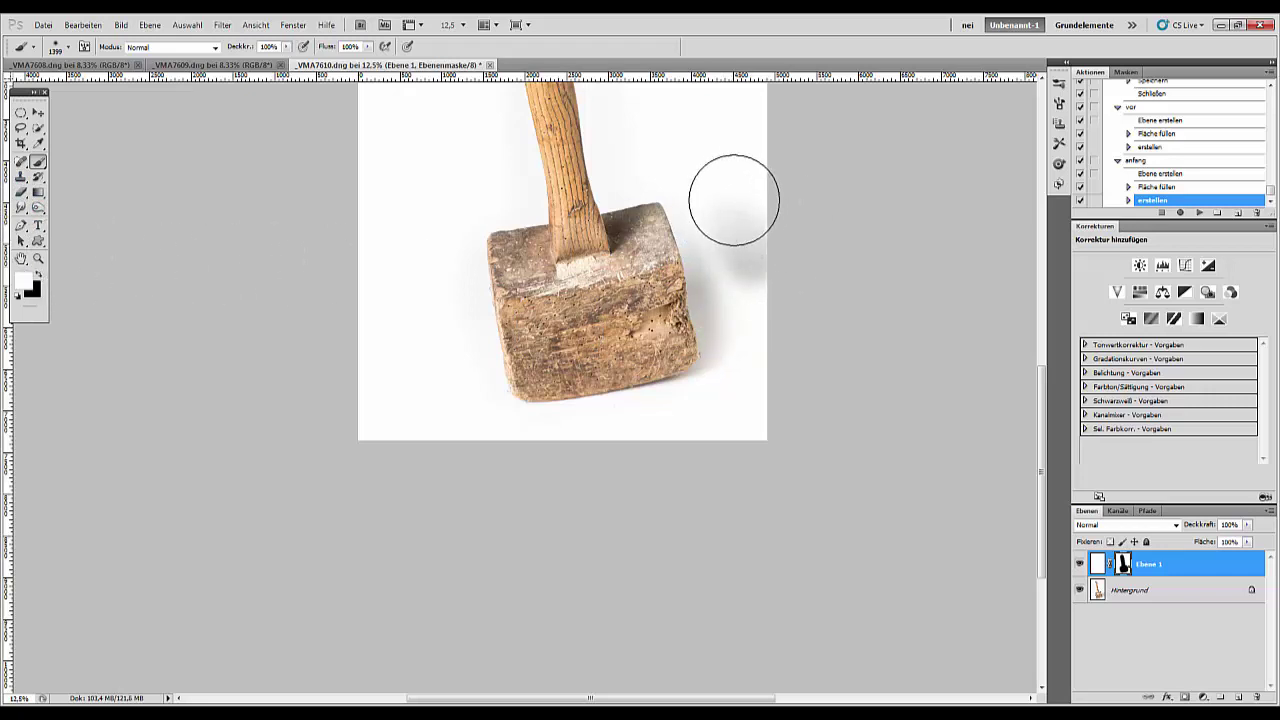
mouse_move(731, 200)
mouse_down()
mouse_move(783, 252)
mouse_move(726, 206)
mouse_move(778, 273)
mouse_move(735, 234)
mouse_move(766, 326)
mouse_up()
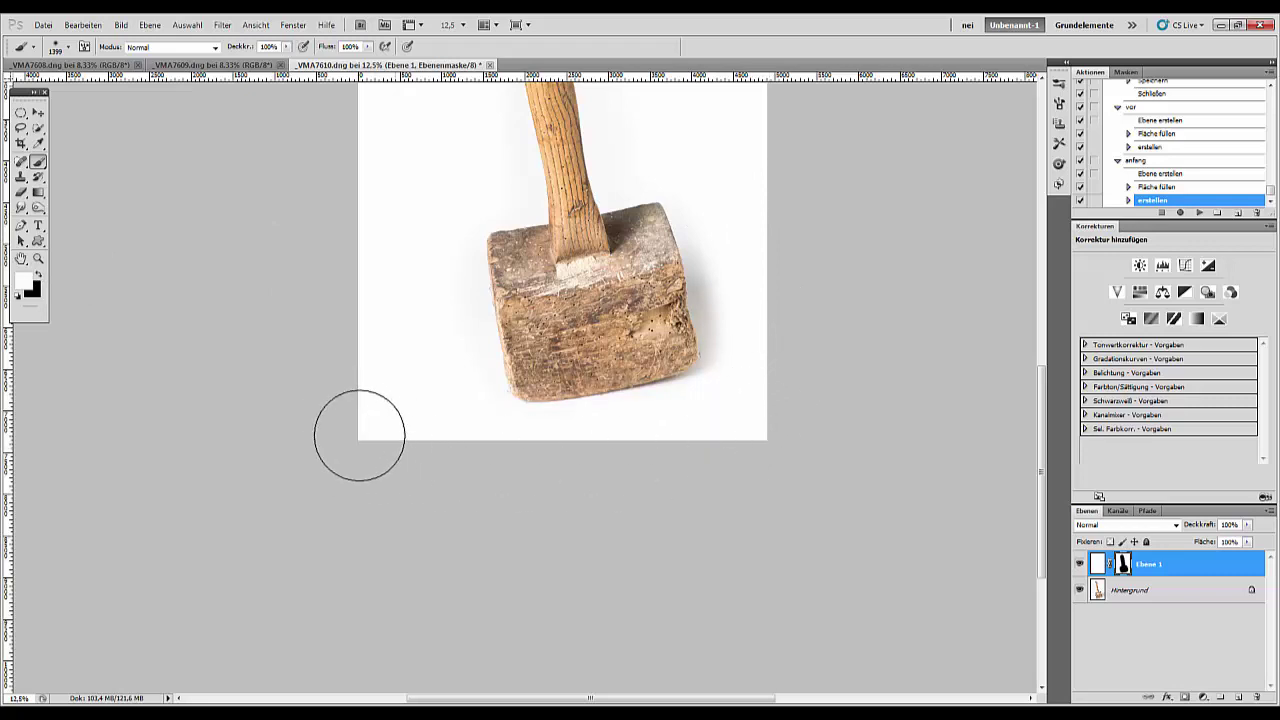
Touch up the layer mask at the lower-left edge of the mallet head with a 154 px black brush.
click(39, 274)
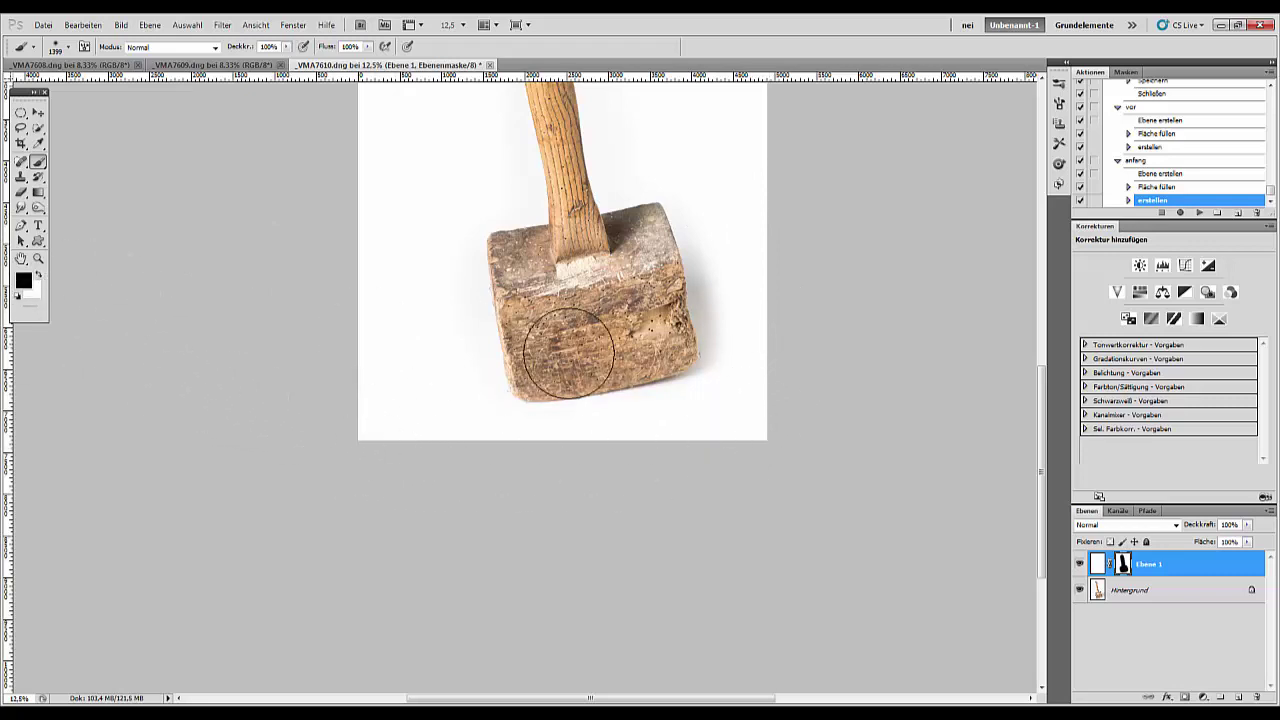
right_click(633, 377)
drag(770, 381, 730, 381)
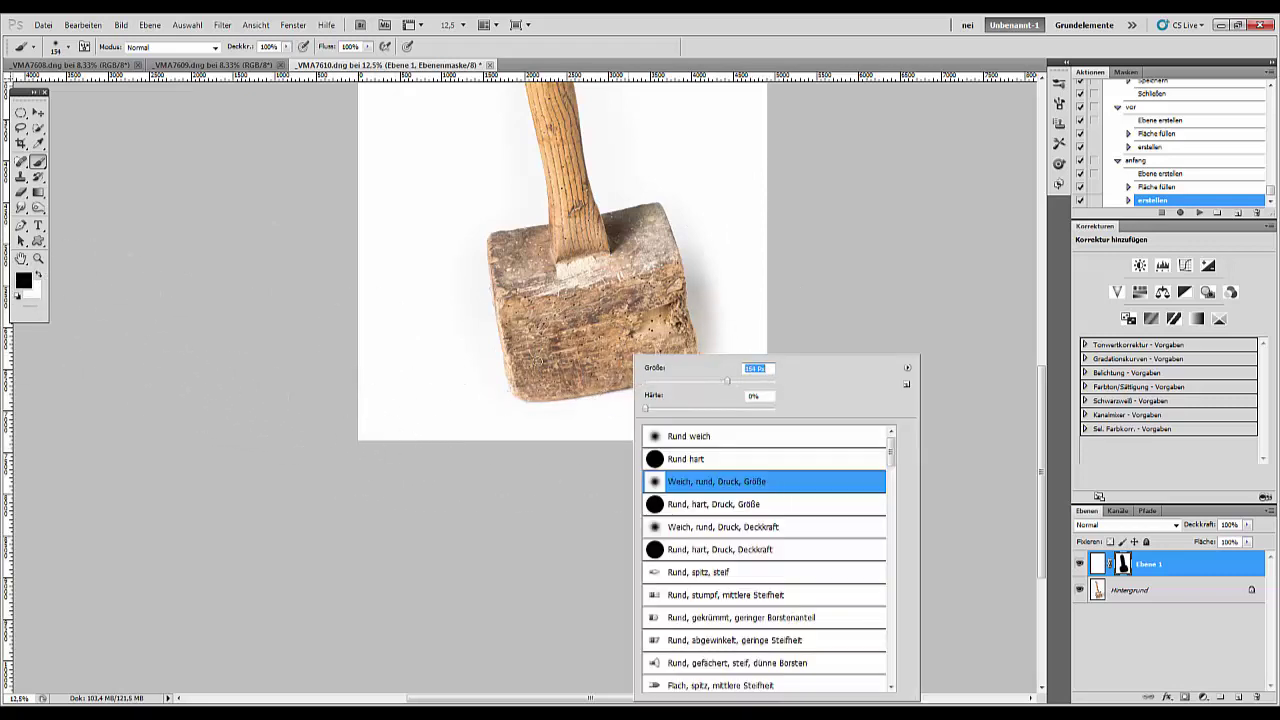
click(507, 378)
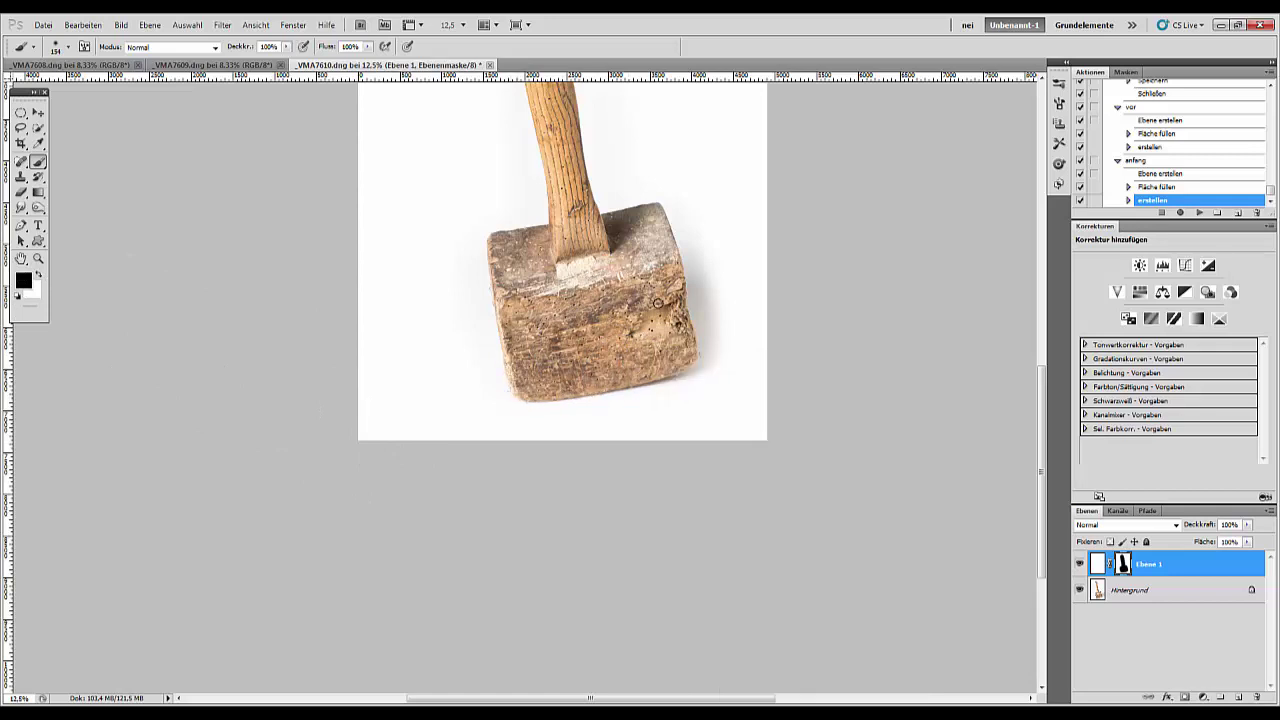
key(ctrl+minus)
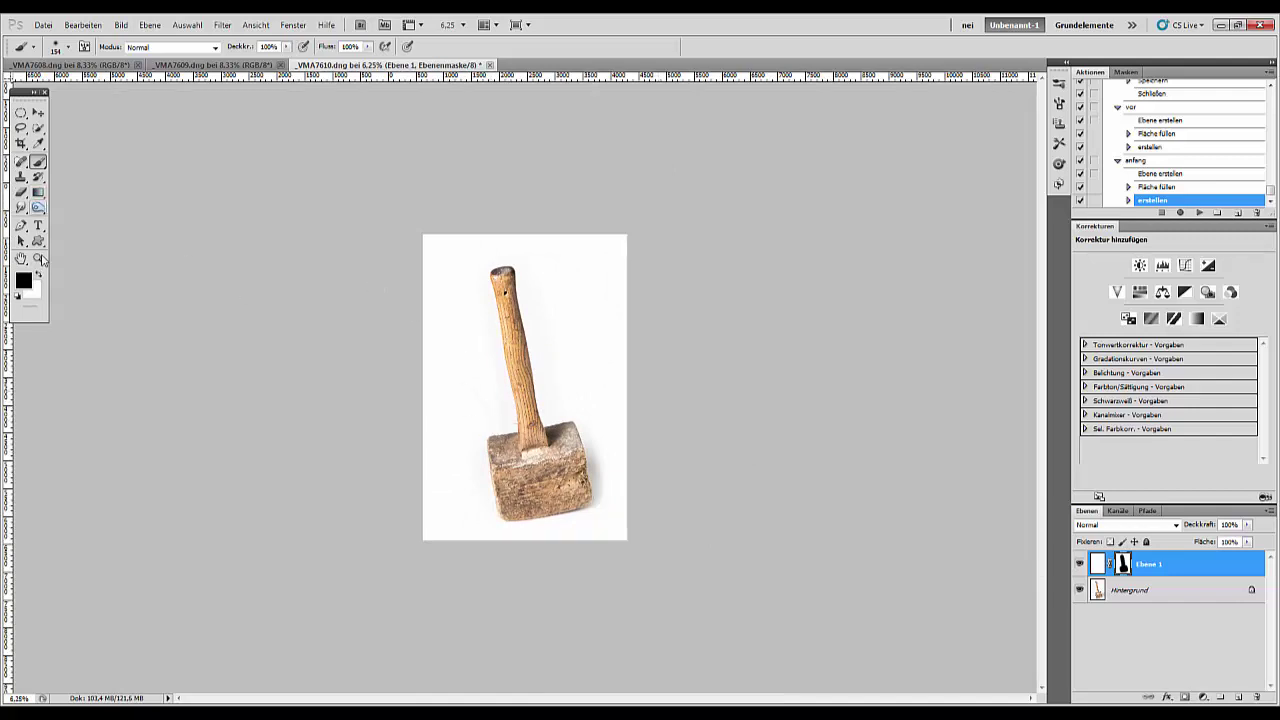
Paint white on the mask around the mallet's handle with a soft 2343 px brush.
click(39, 275)
right_click(527, 330)
drag(627, 361, 667, 358)
click(470, 388)
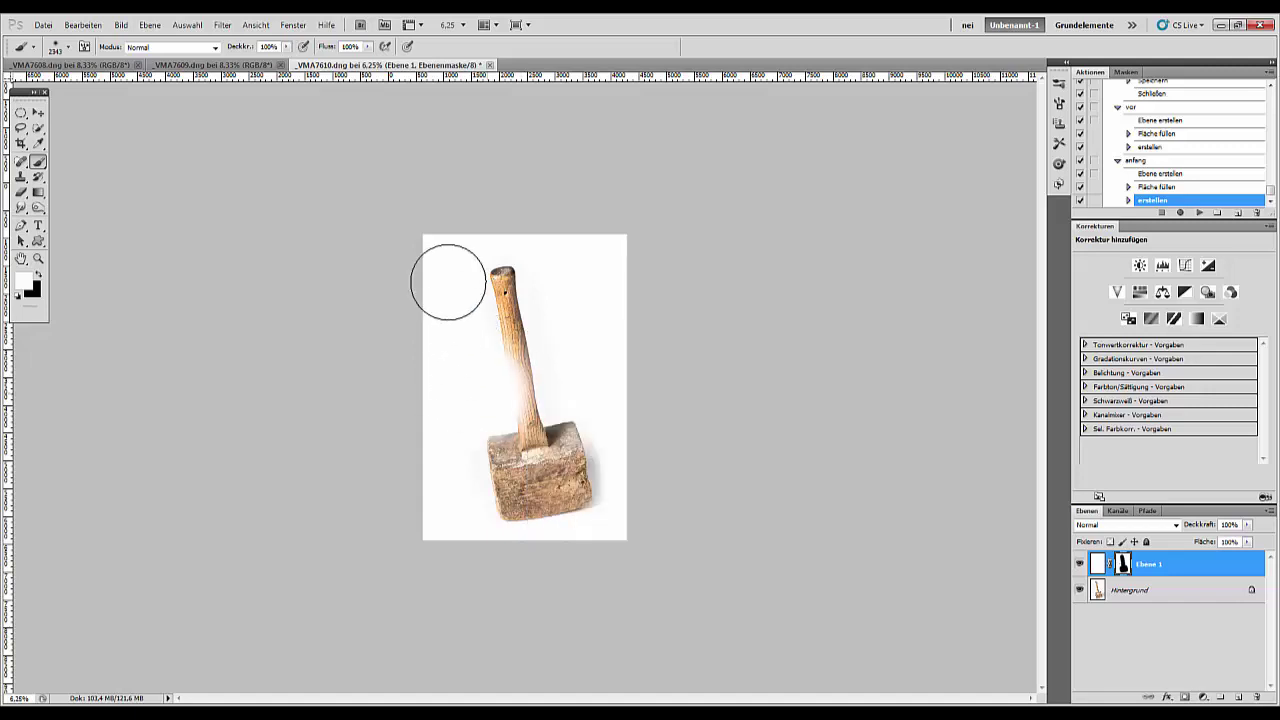
Restore the mallet's handle by painting black along it on the mask, and set the brush size to 201 px.
click(38, 274)
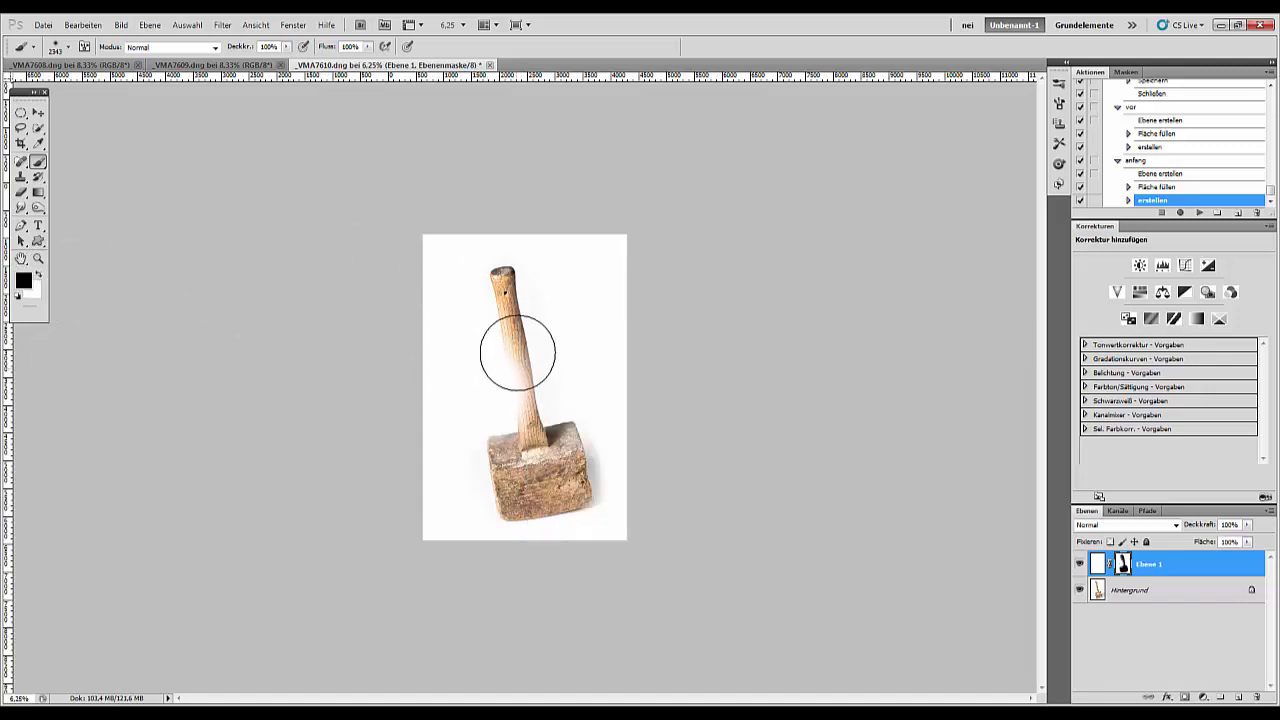
mouse_move(514, 351)
mouse_down()
mouse_move(538, 410)
mouse_move(500, 297)
mouse_move(507, 231)
mouse_up()
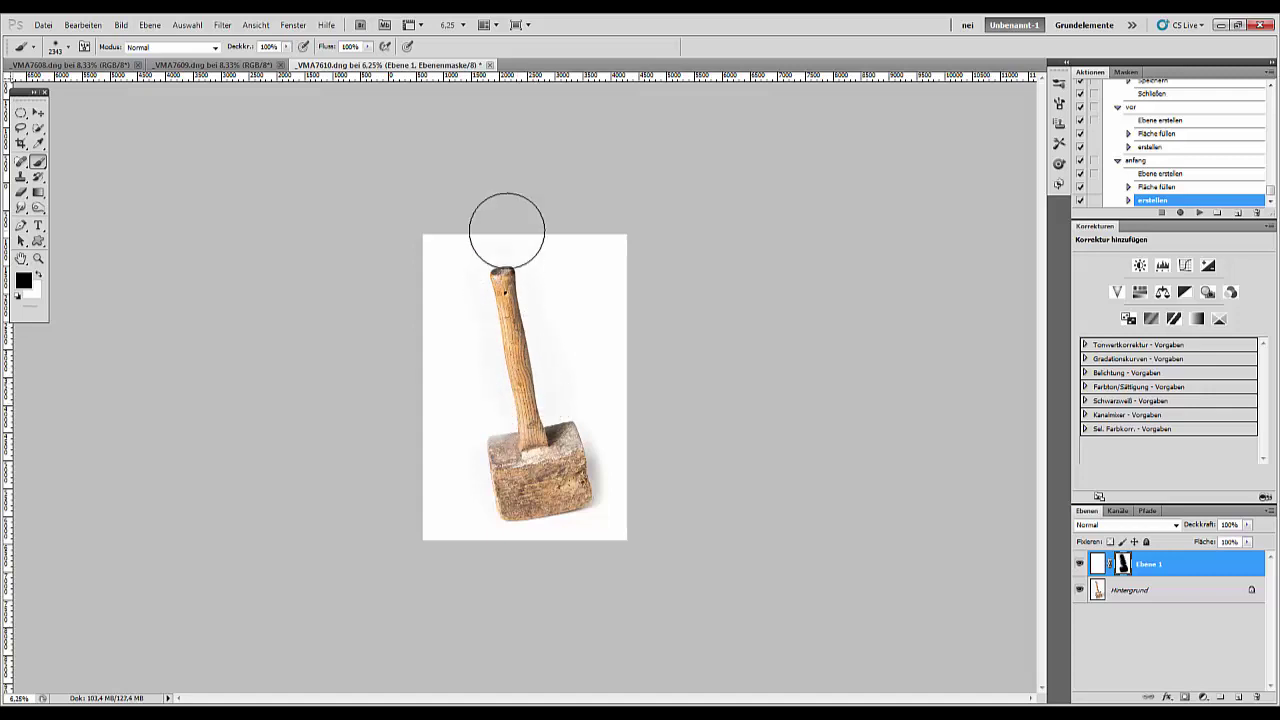
right_click(545, 480)
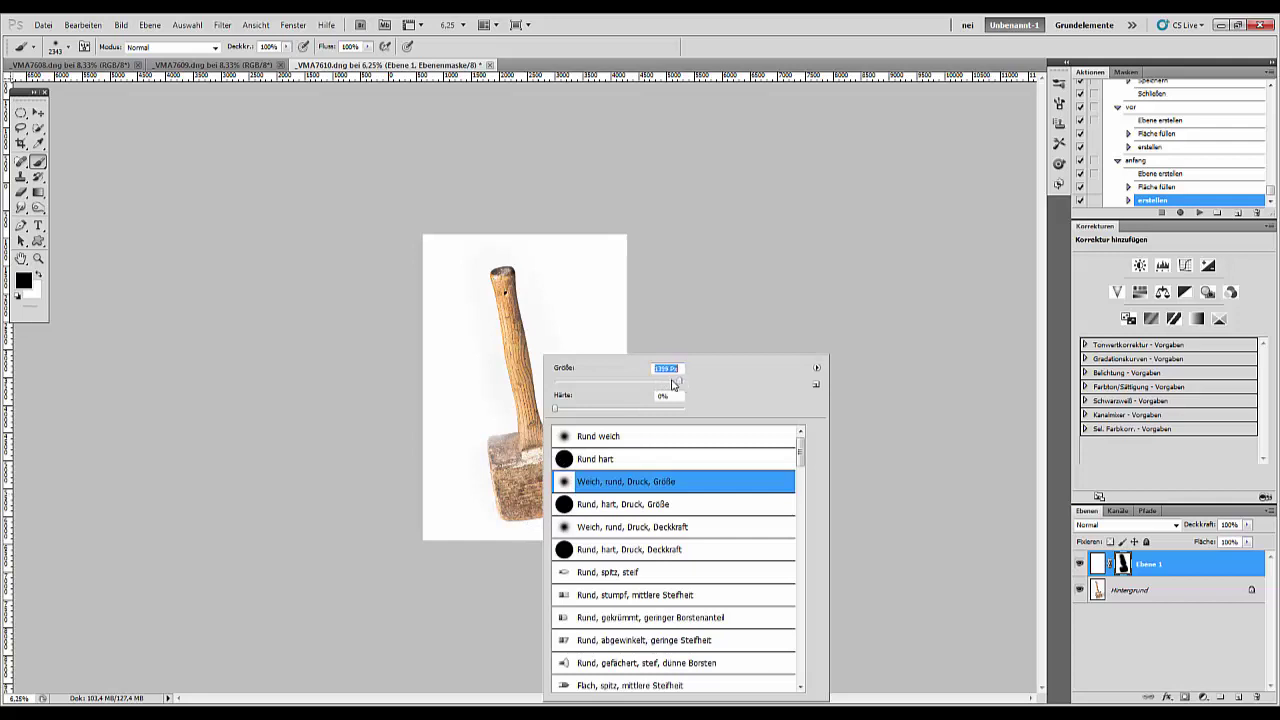
text(201)
key(Return)
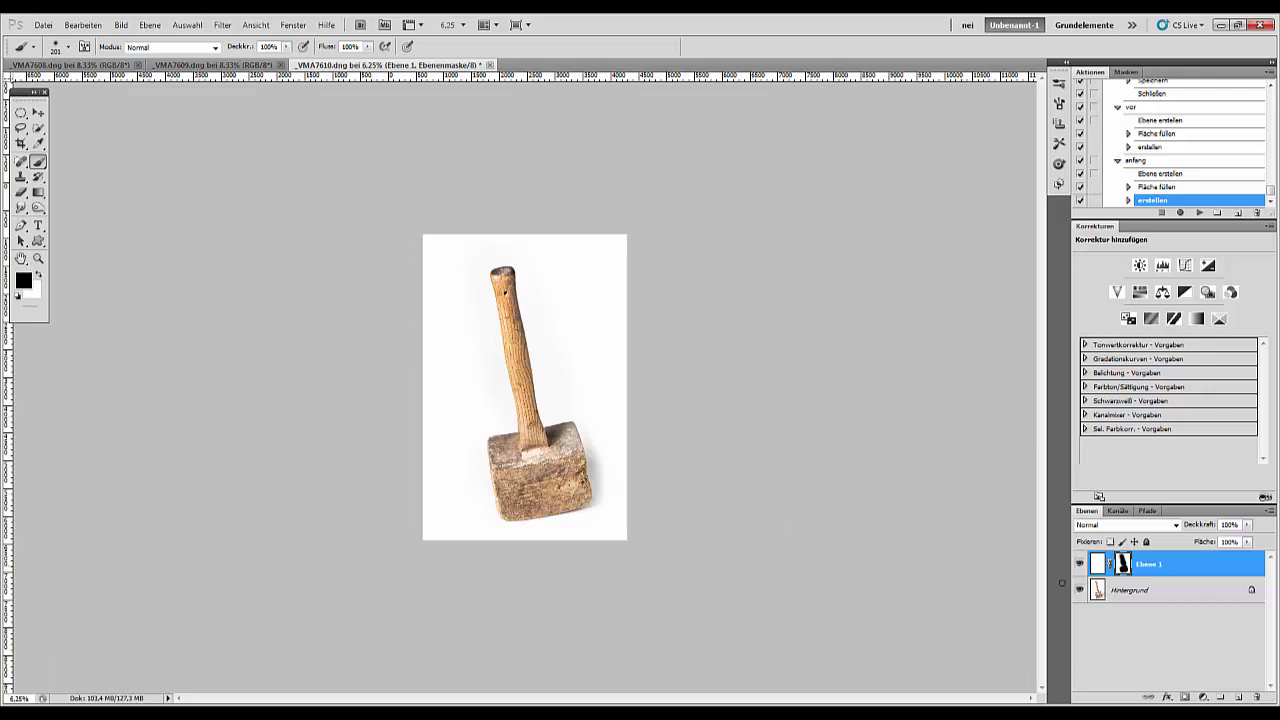
Start recording a new action named "tool-werkzeuge" in Satz 1, beginning with flattening the image to one layer.
click(1166, 570)
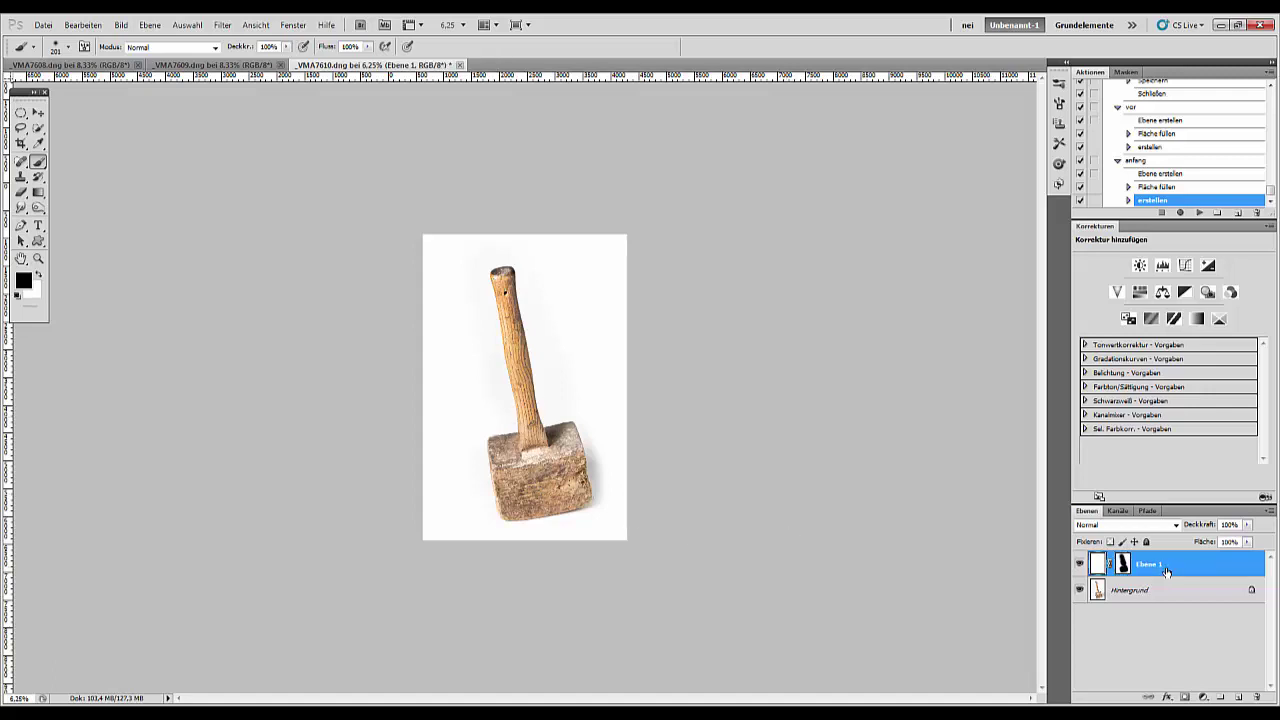
click(1238, 213)
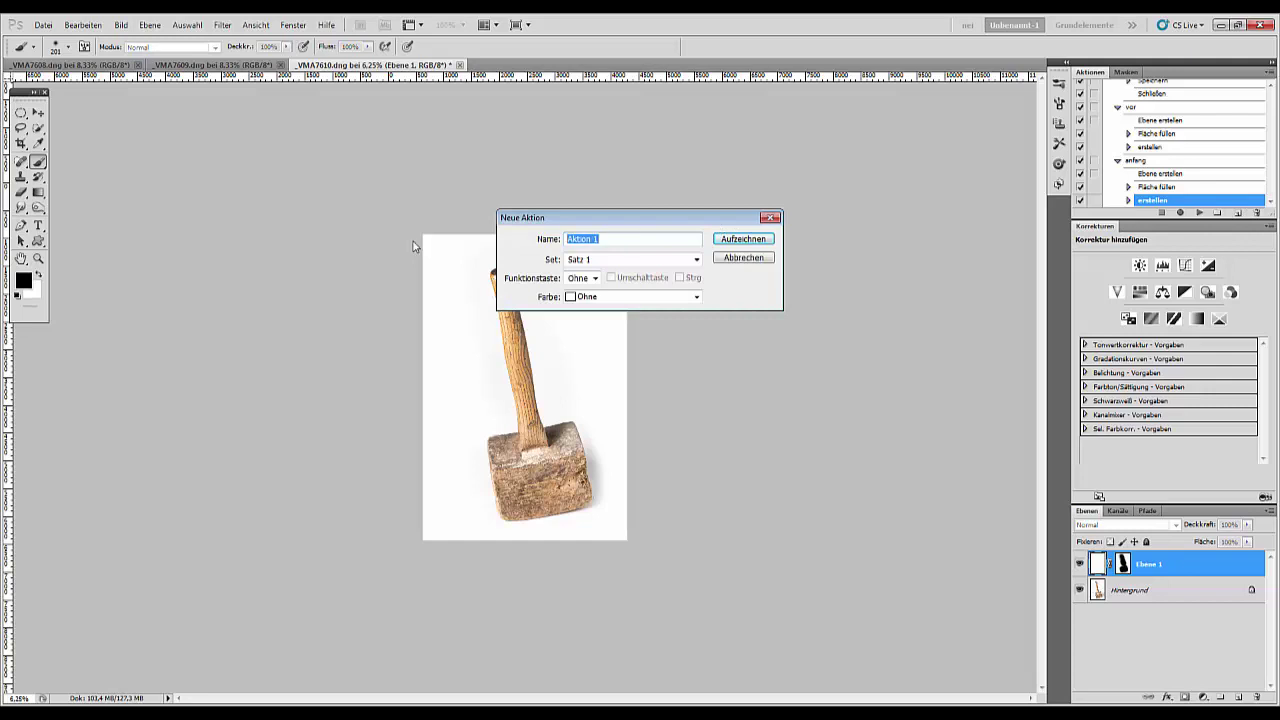
text(tool-werkzeuge)
click(743, 241)
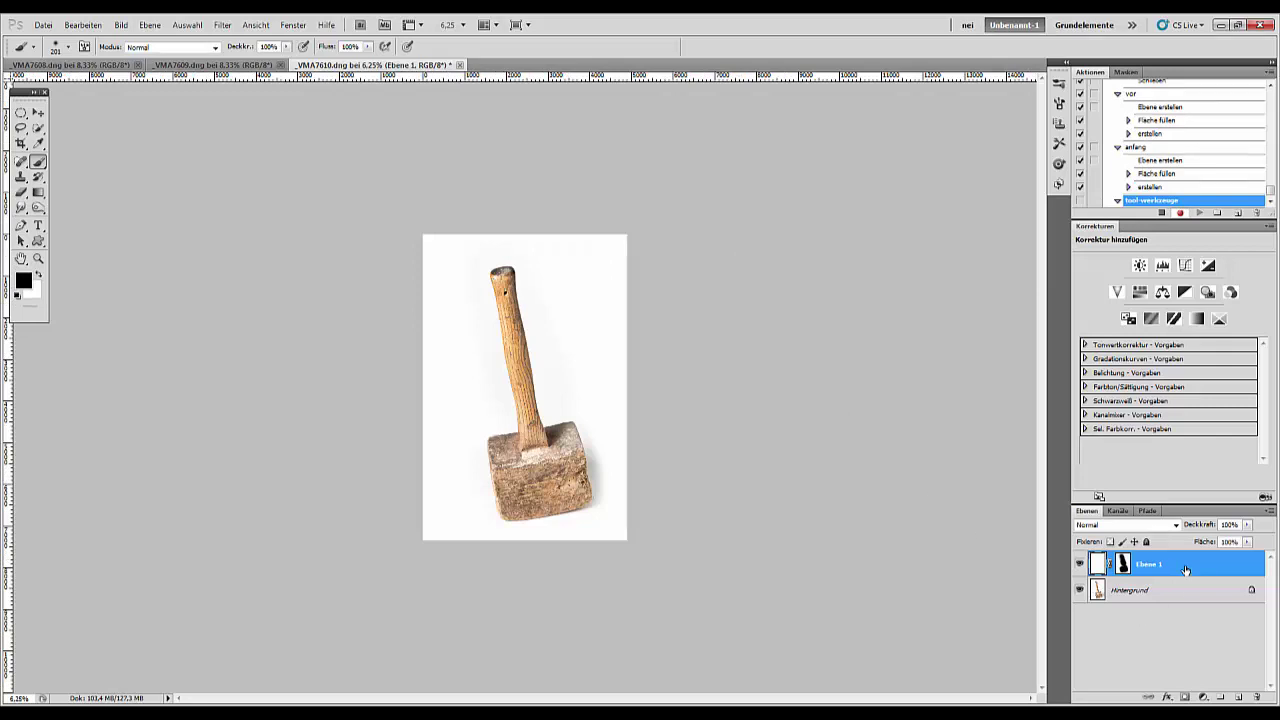
key(ctrl+shift+e)
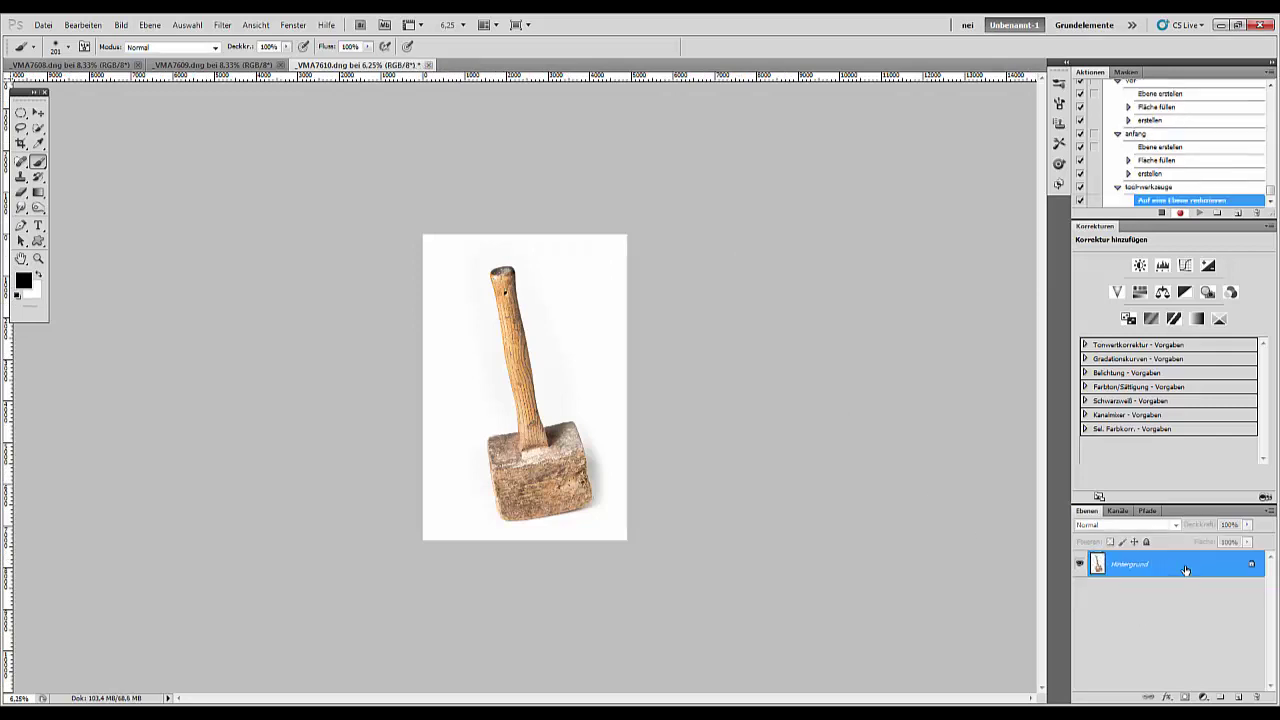
Try the last-used Unscharf maskieren filter on the flattened image, and undo it.
click(222, 27)
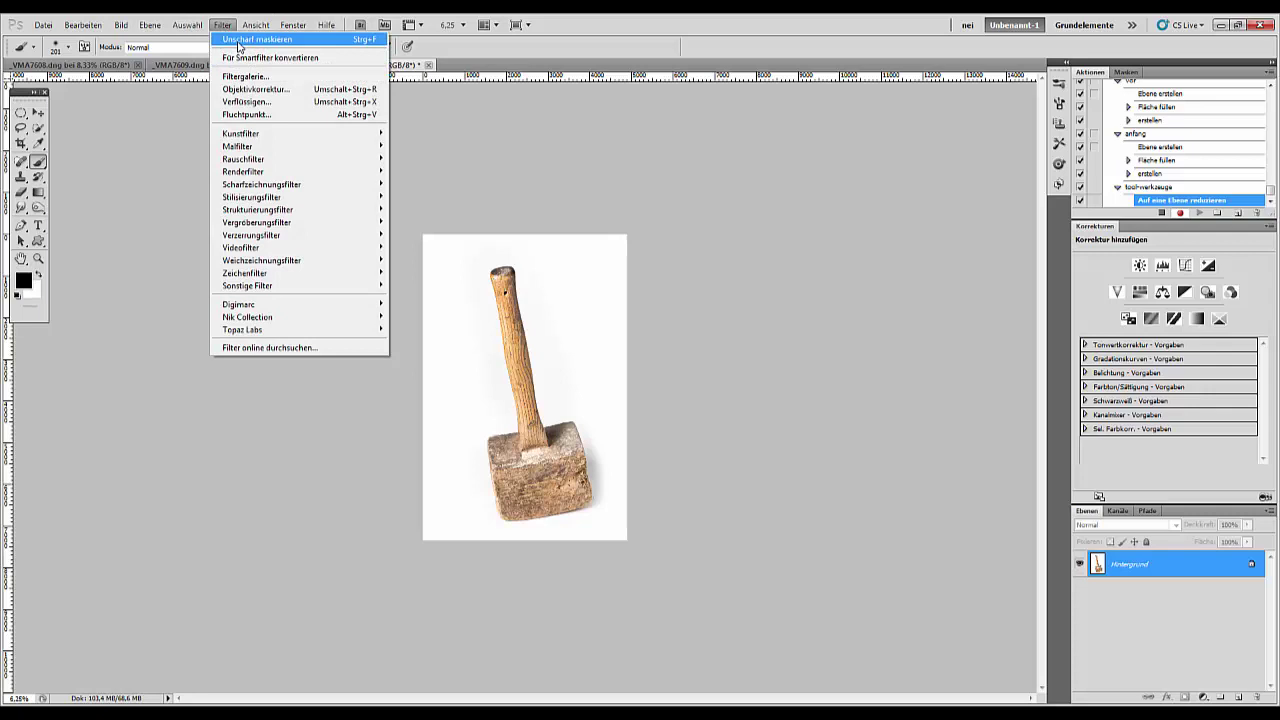
click(238, 41)
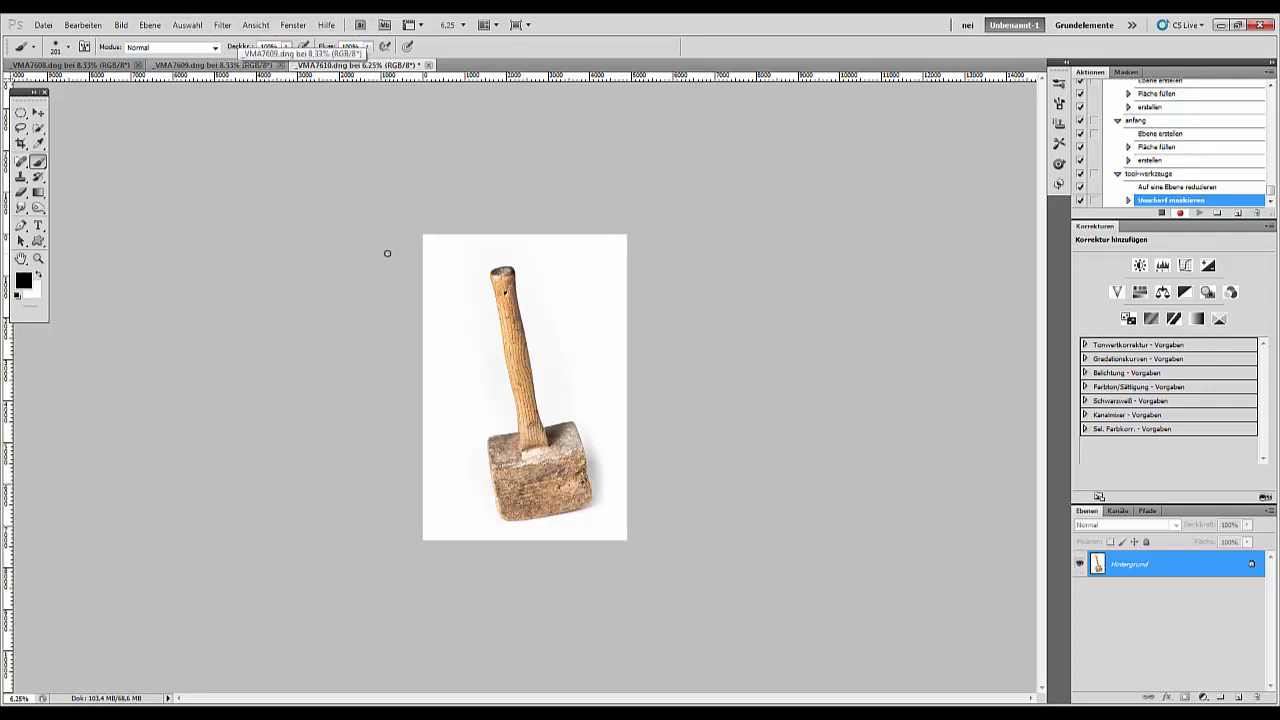
click(219, 26)
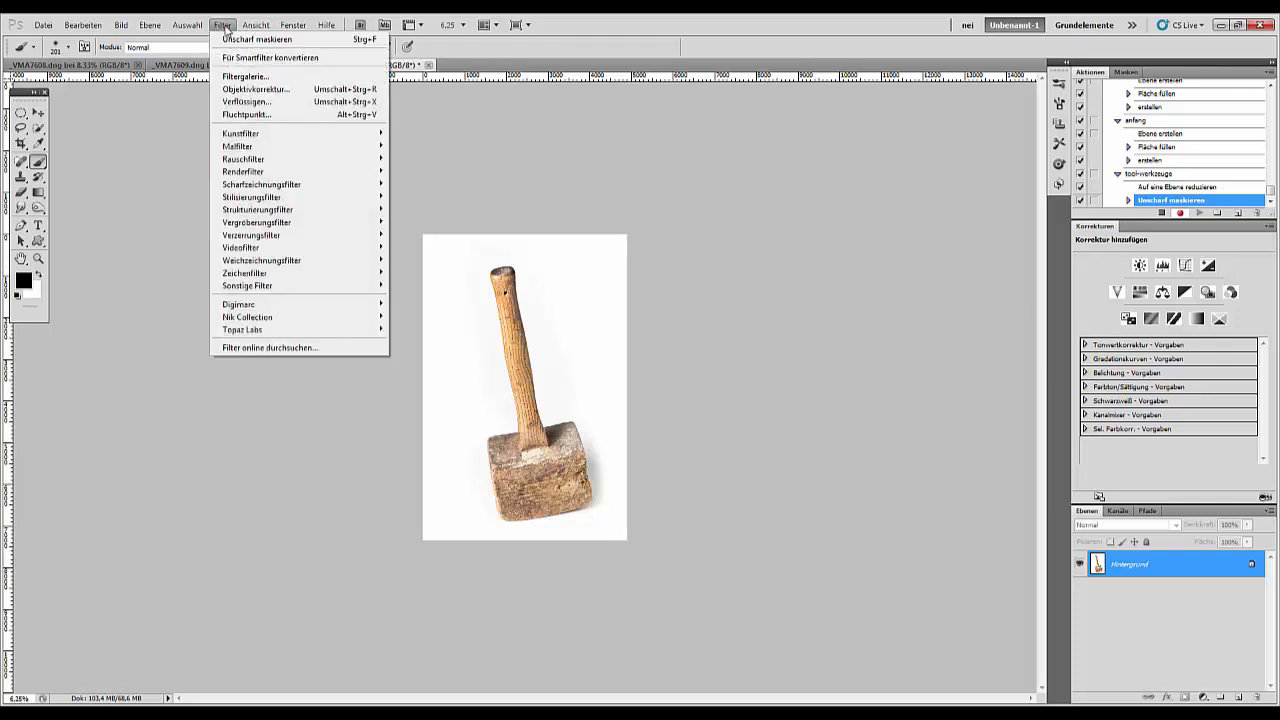
click(931, 490)
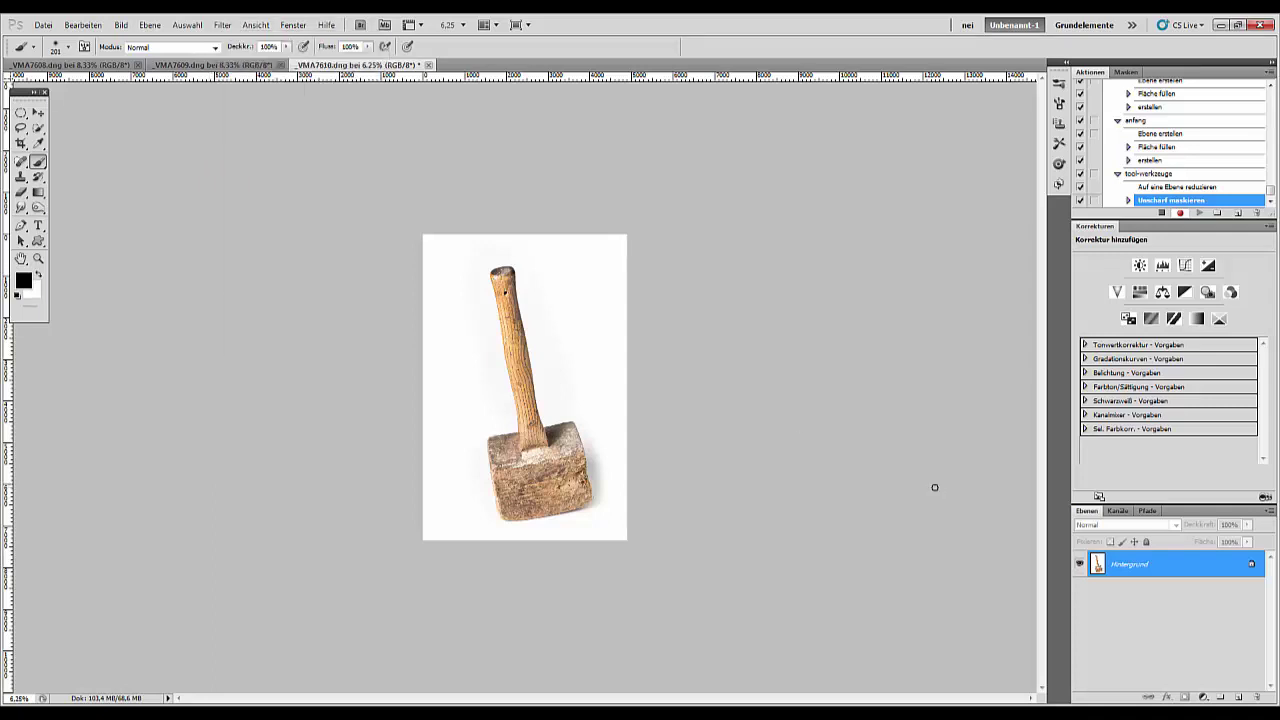
key(ctrl+alt+z)
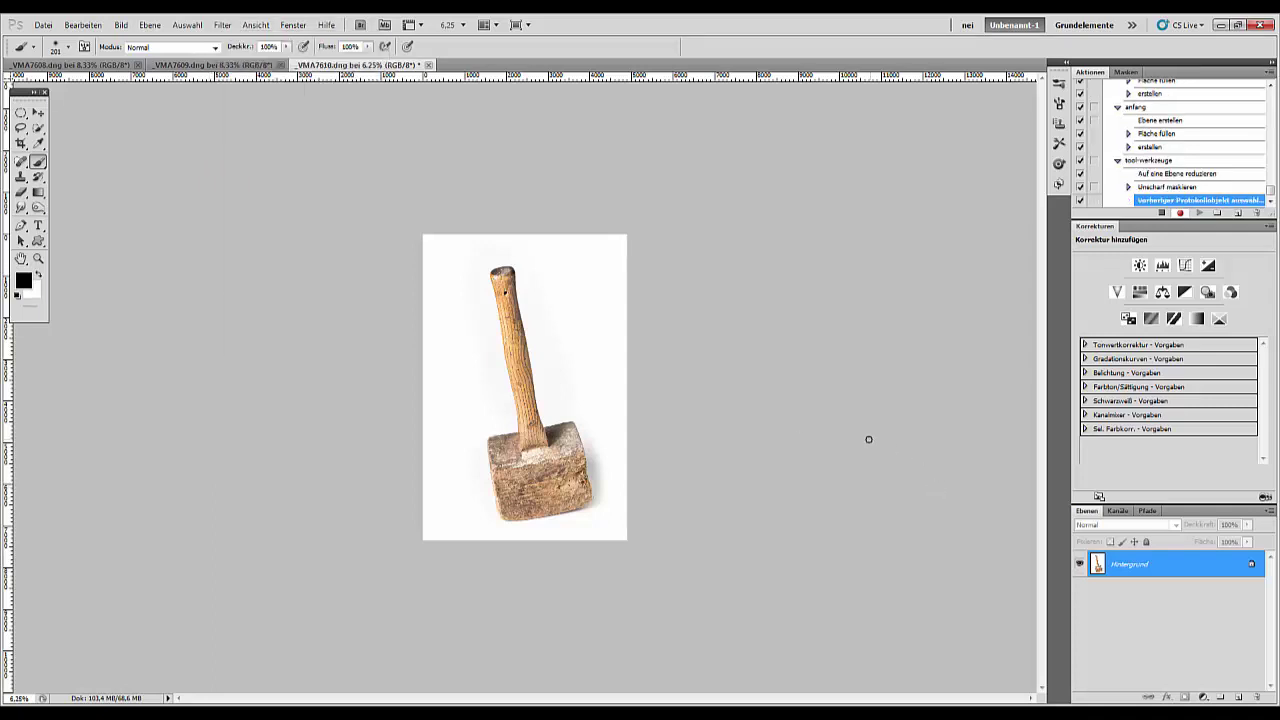
Sharpen the image with Unscharf maskieren, using a slightly lower Stärke, a radius of 1,7 pixels and a threshold of 1.
click(221, 25)
mouse_move(268, 188)
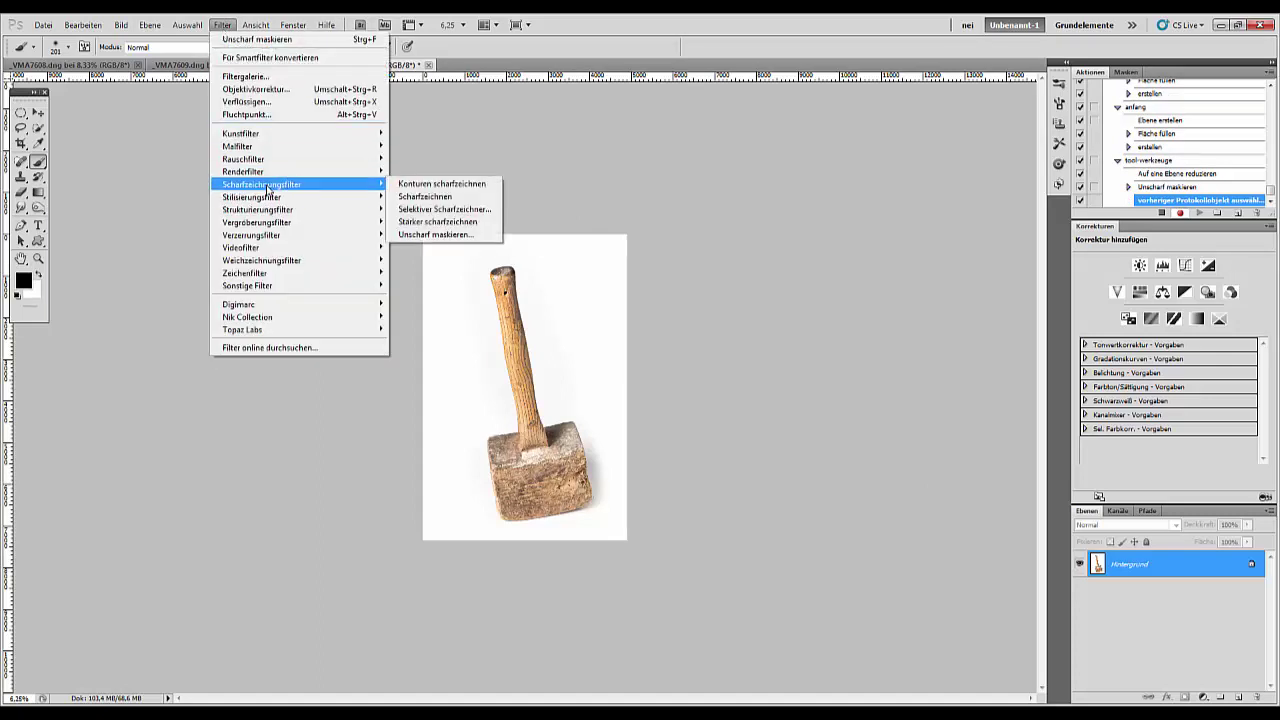
click(435, 234)
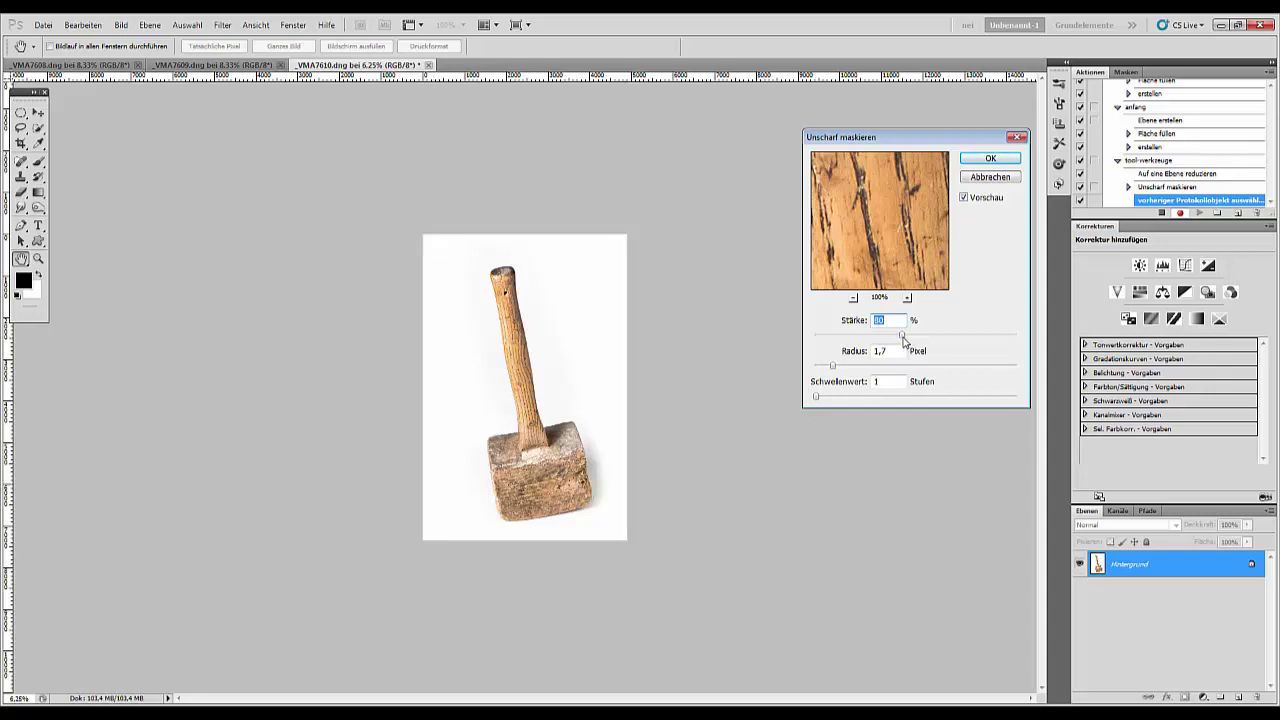
drag(902, 337, 895, 341)
click(991, 160)
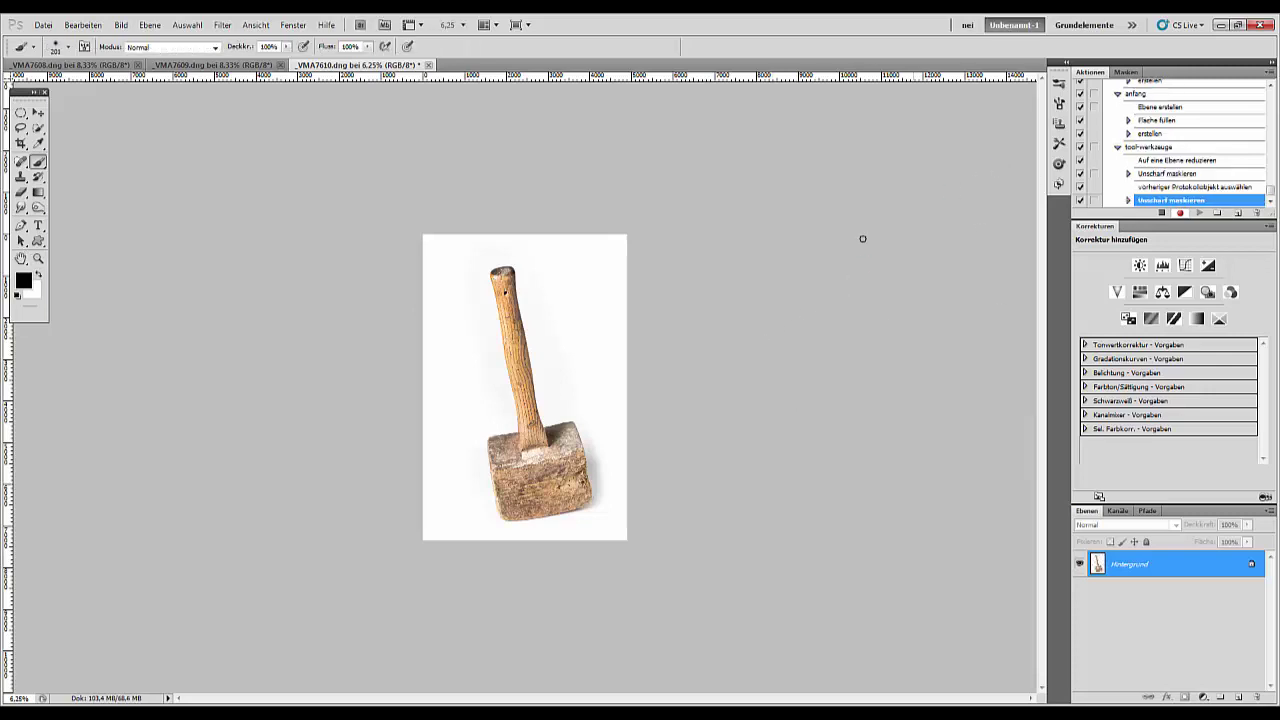
Import the "tool-wood" metadata template into the file information, replacing the existing properties with those of the template.
click(45, 26)
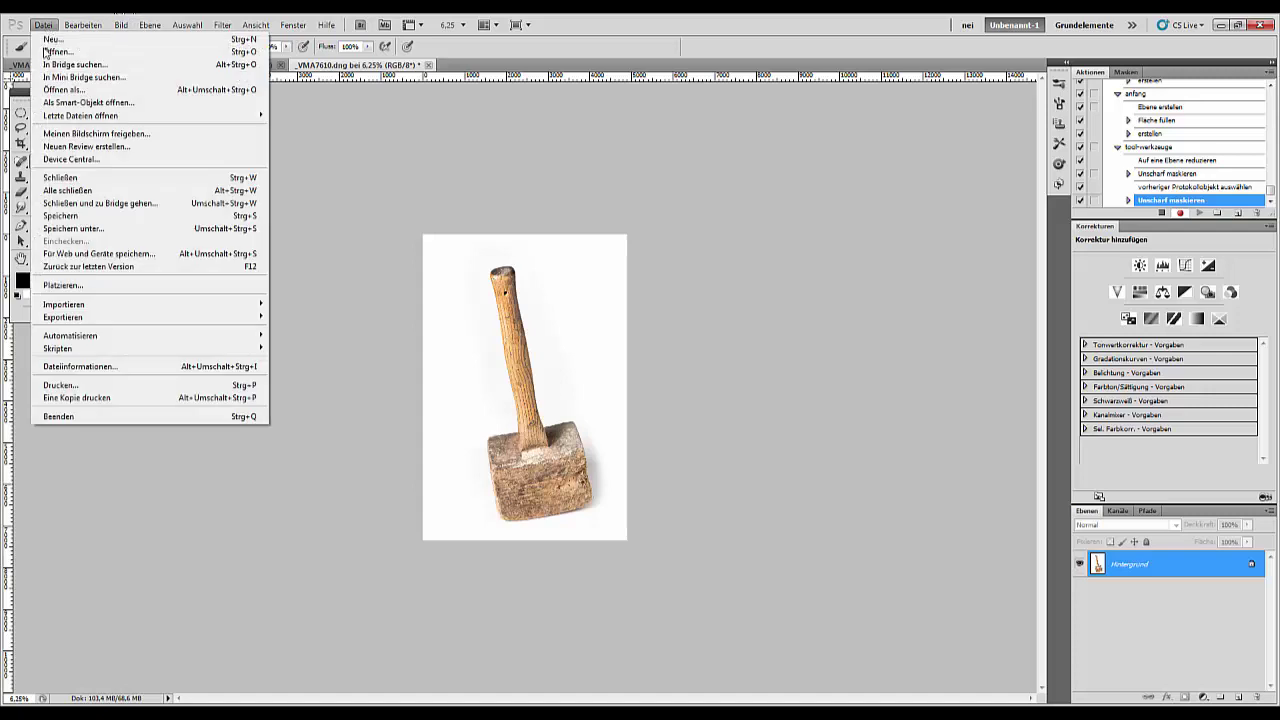
click(58, 368)
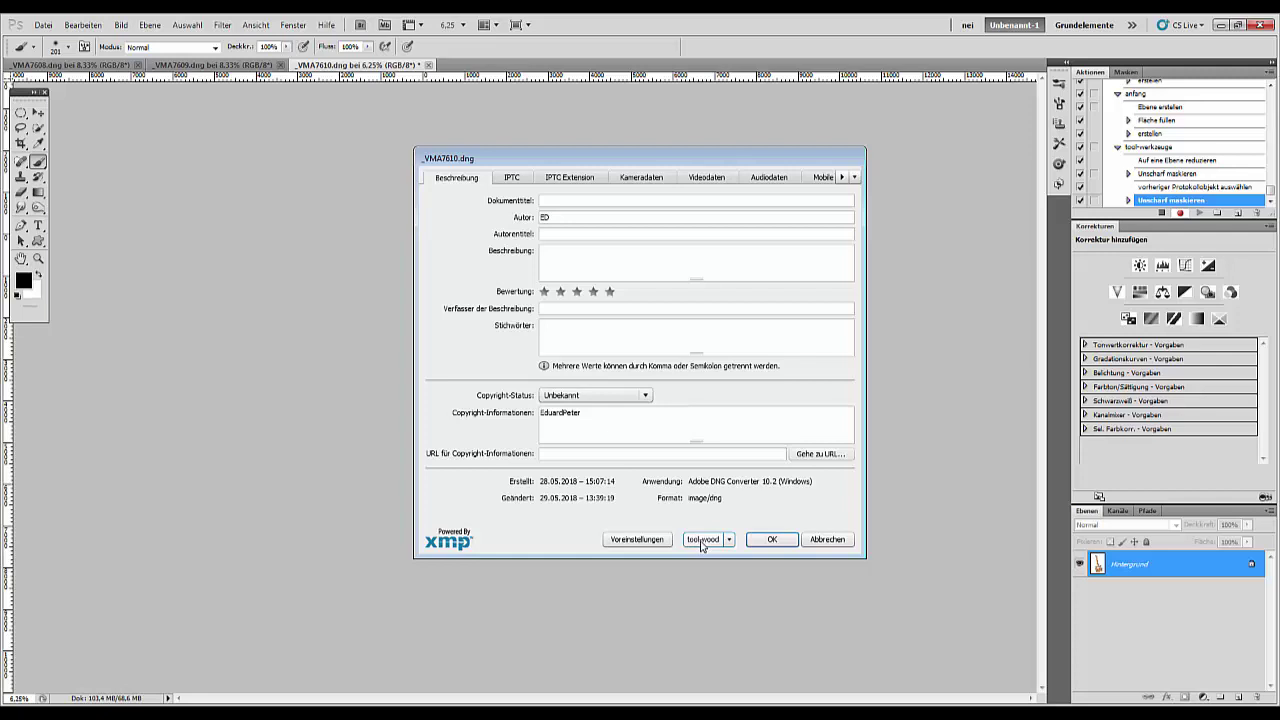
click(701, 541)
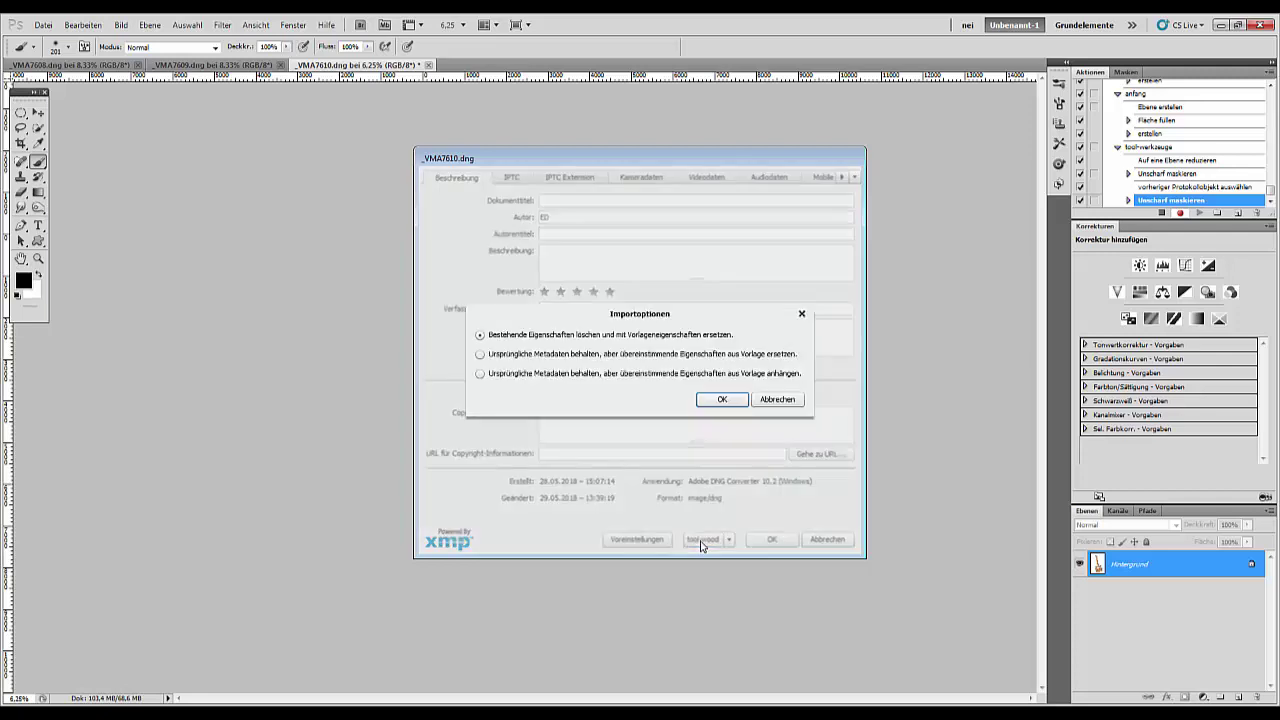
click(720, 400)
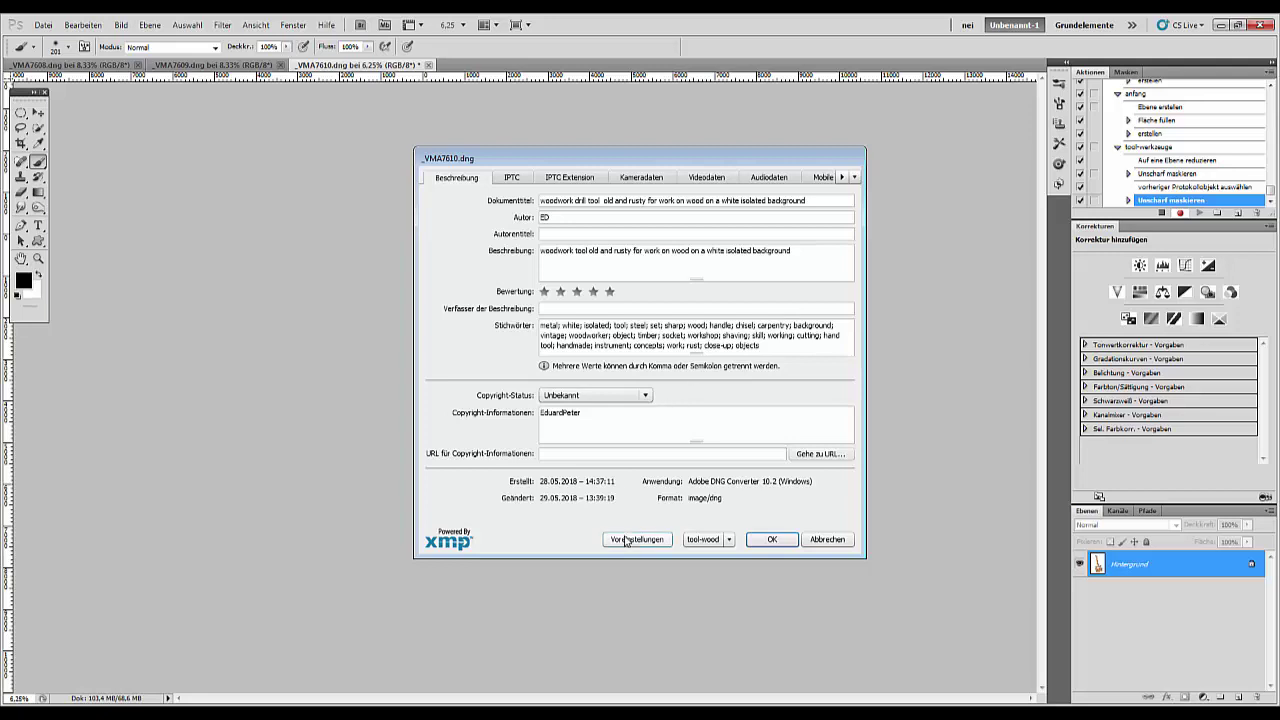
click(729, 540)
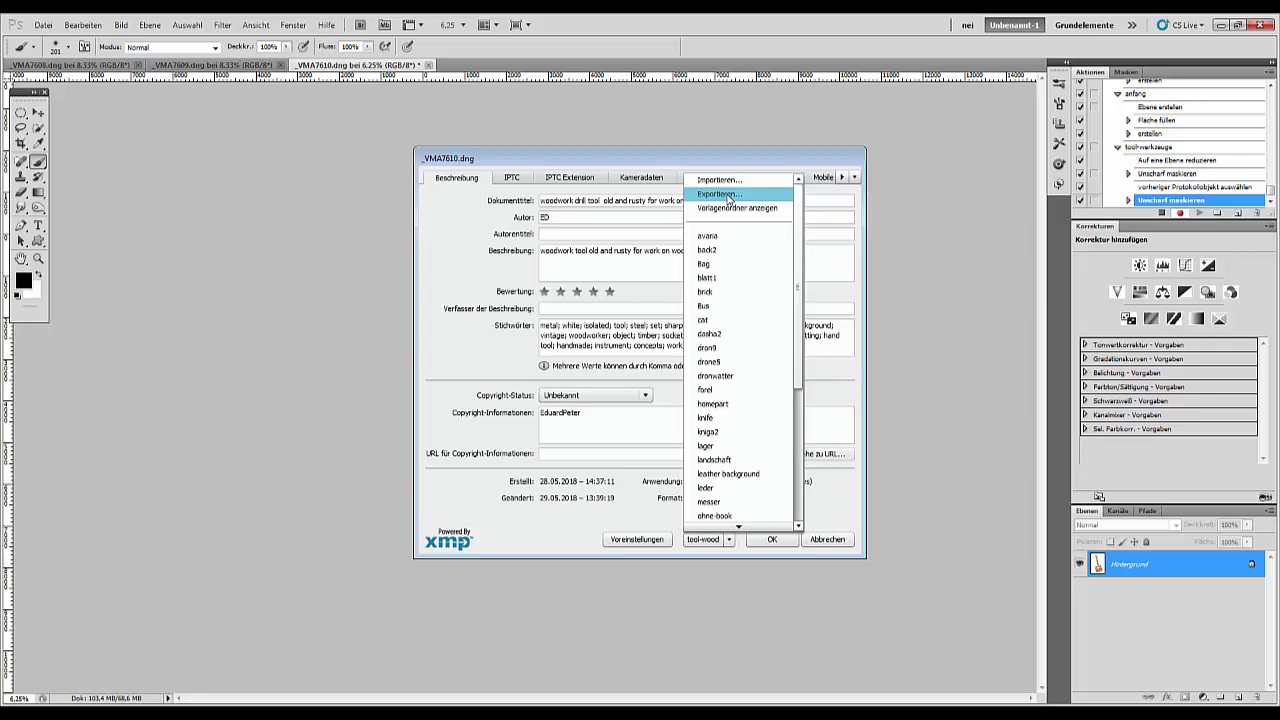
click(771, 539)
click(771, 540)
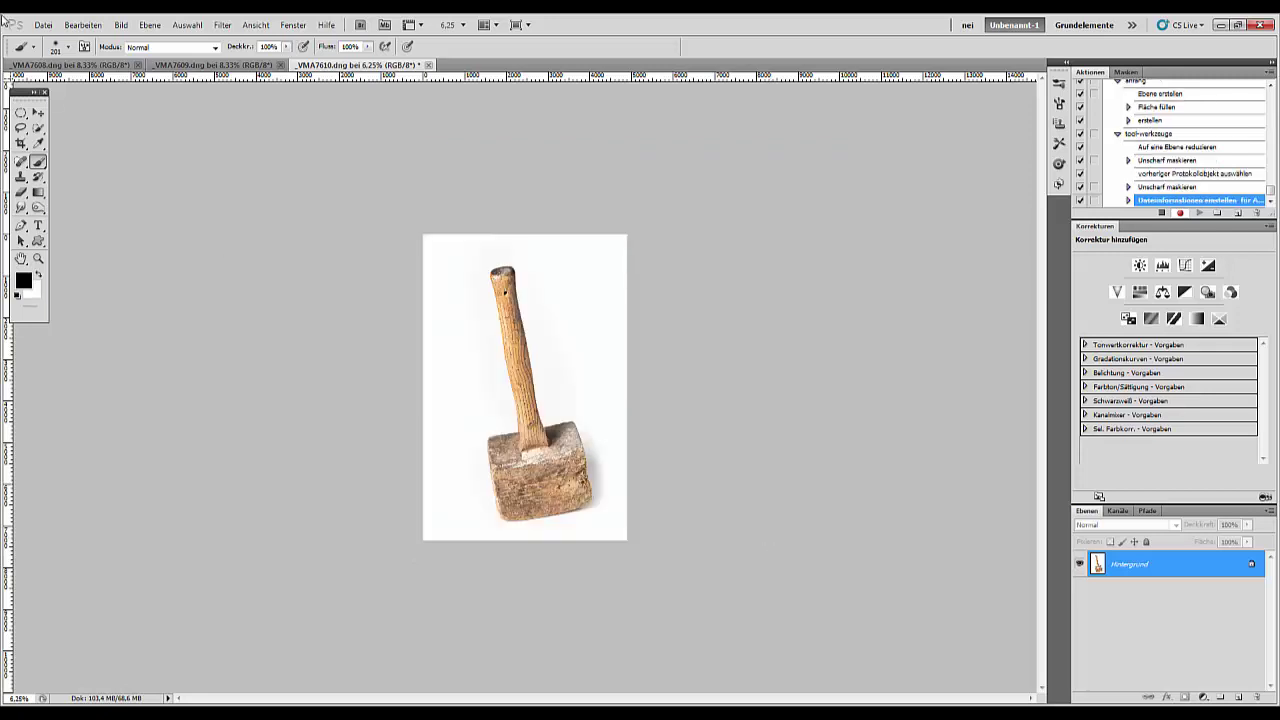
click(43, 25)
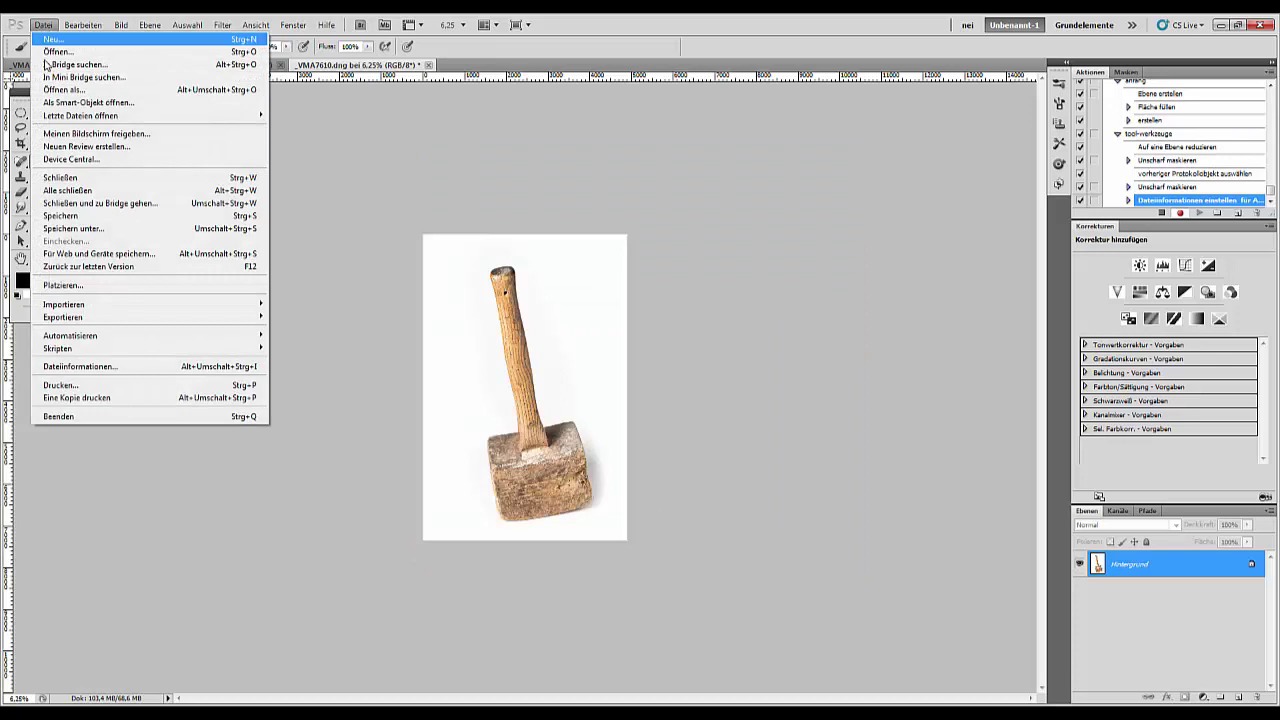
click(90, 232)
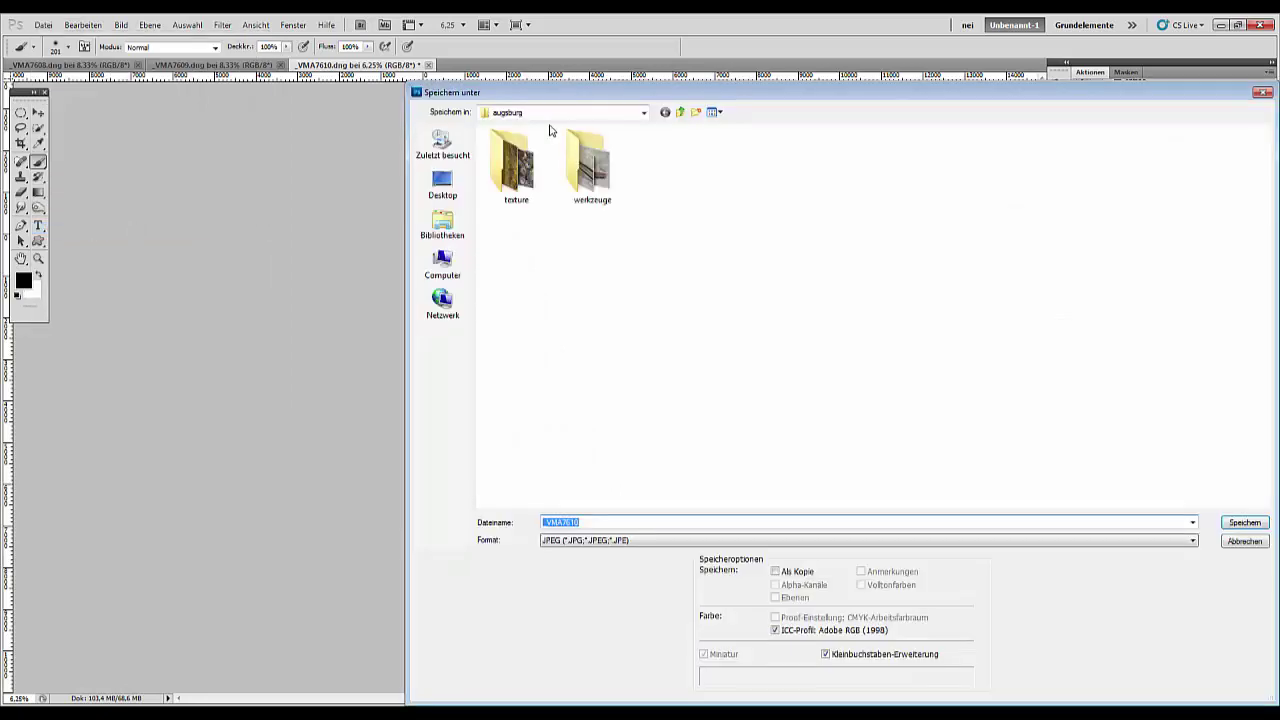
click(1244, 541)
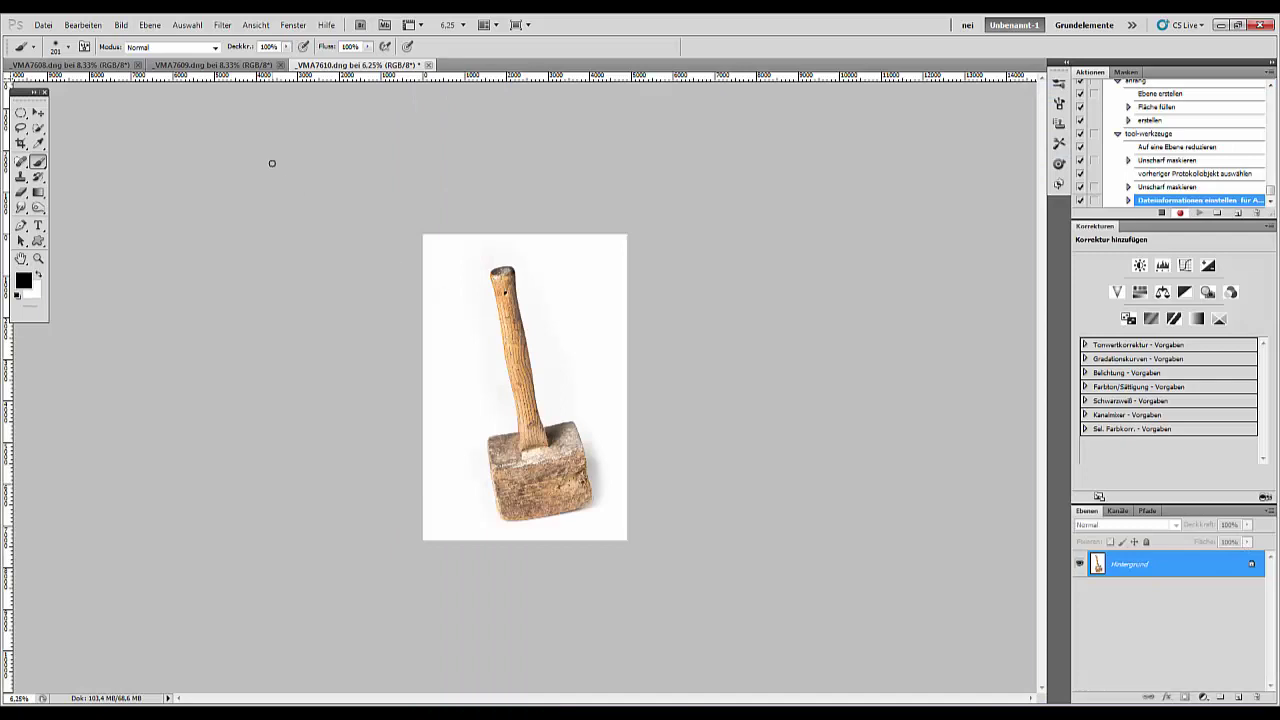
Save the image as the JPEG _VMA7610.jpg in folder 3 of Hochladen > 40 Tool, with quality 12 and the Progressiv option.
click(43, 25)
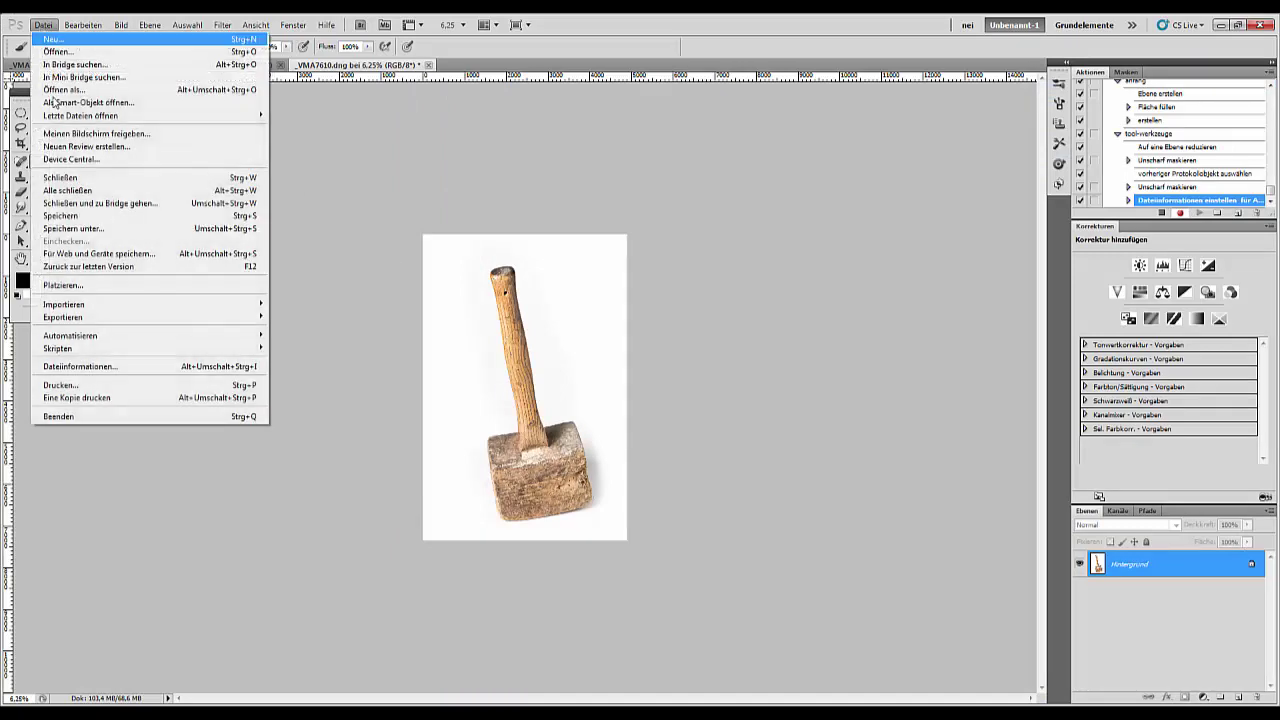
click(112, 232)
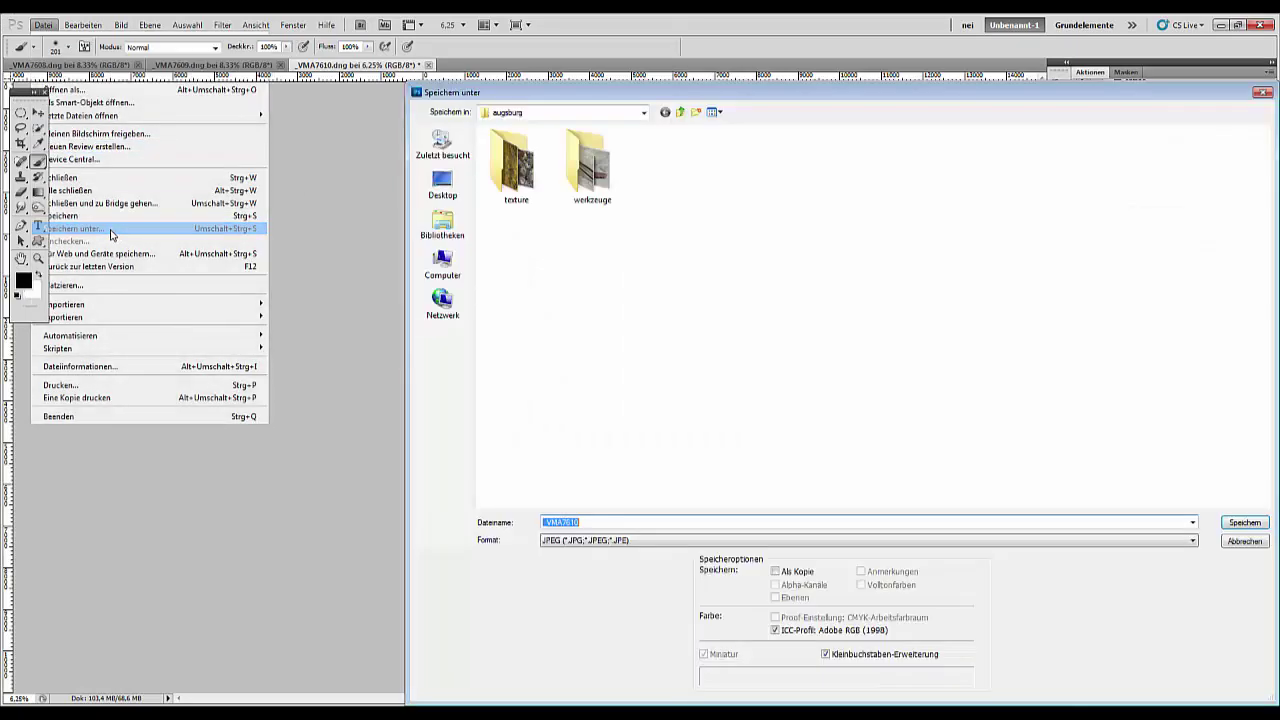
click(679, 112)
click(679, 112)
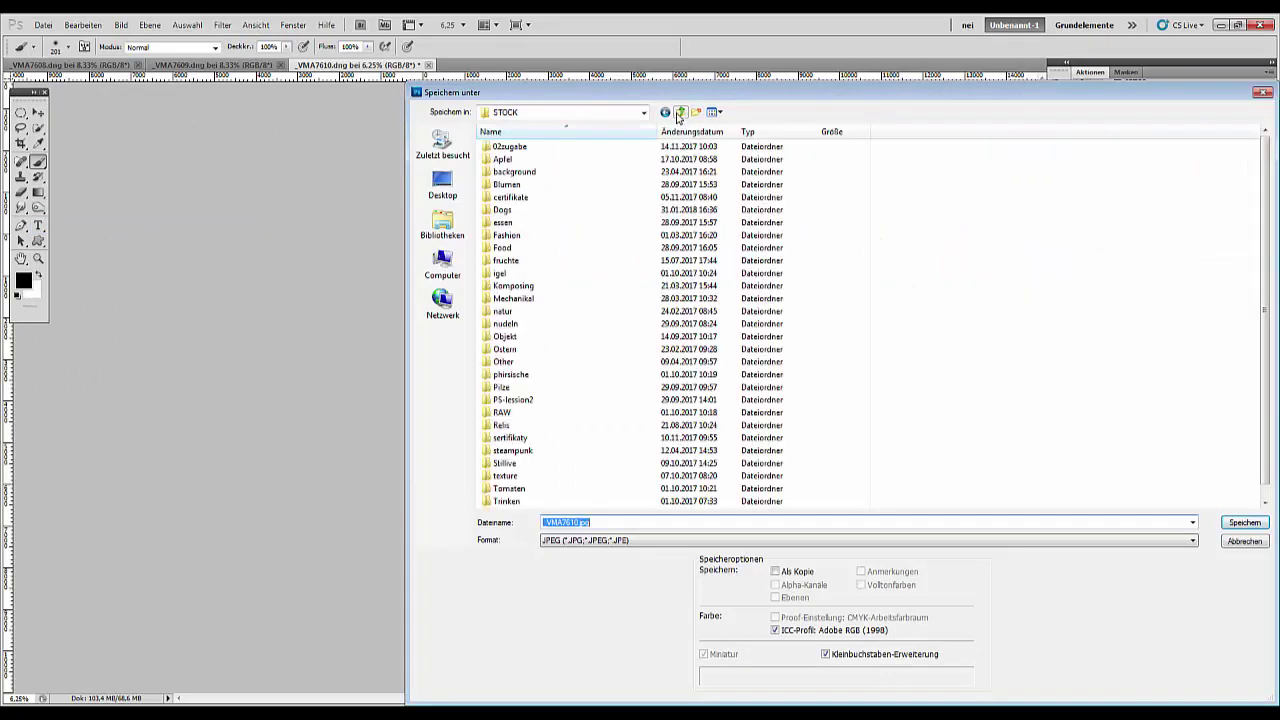
double_click(530, 171)
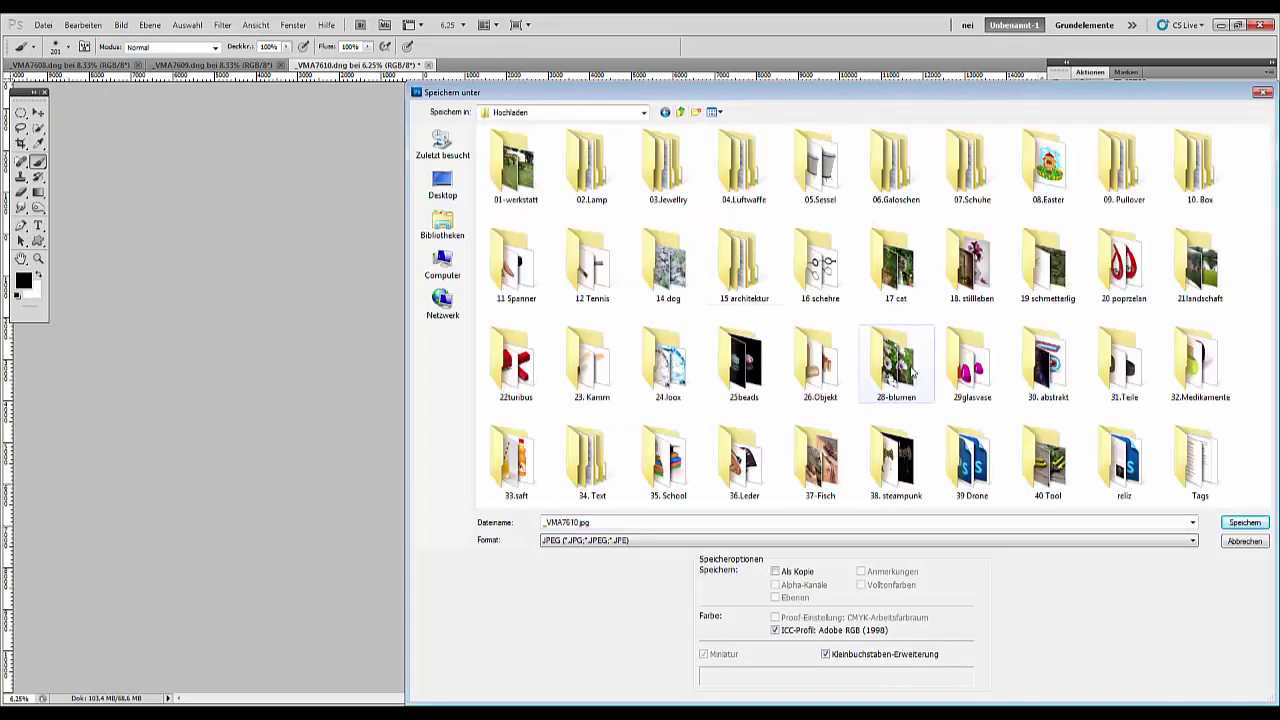
double_click(1044, 462)
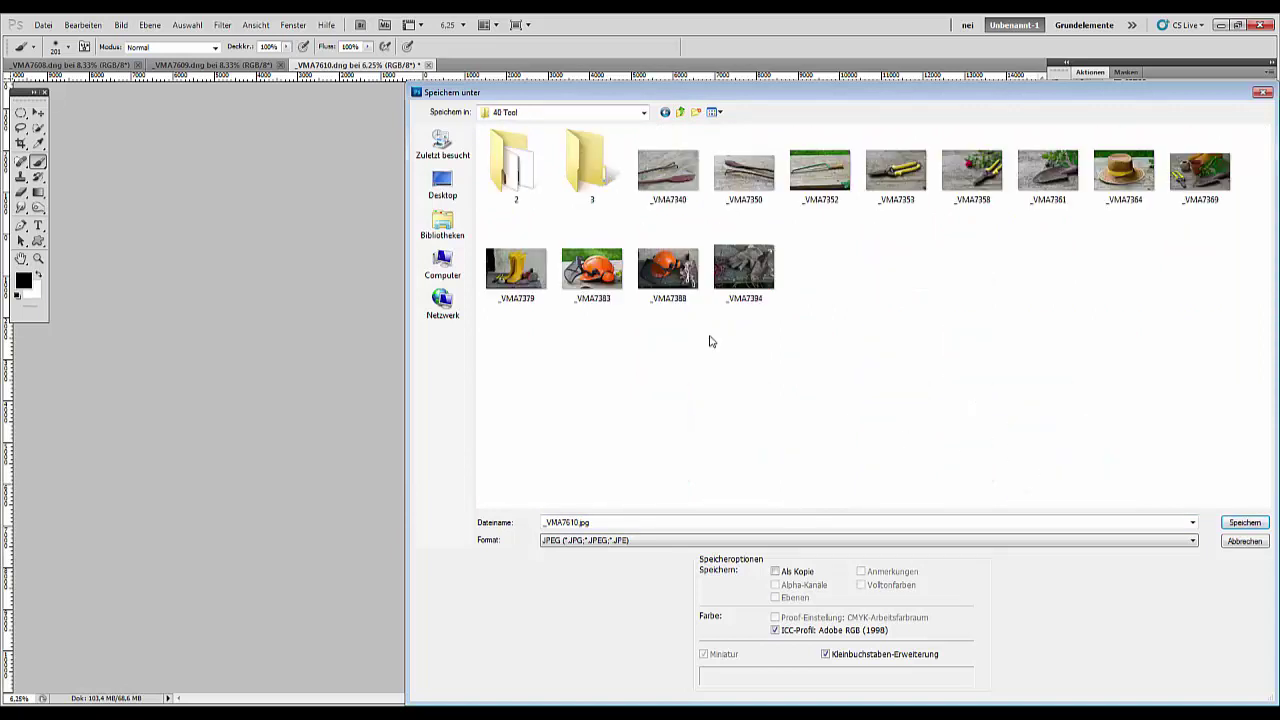
click(583, 175)
double_click(583, 175)
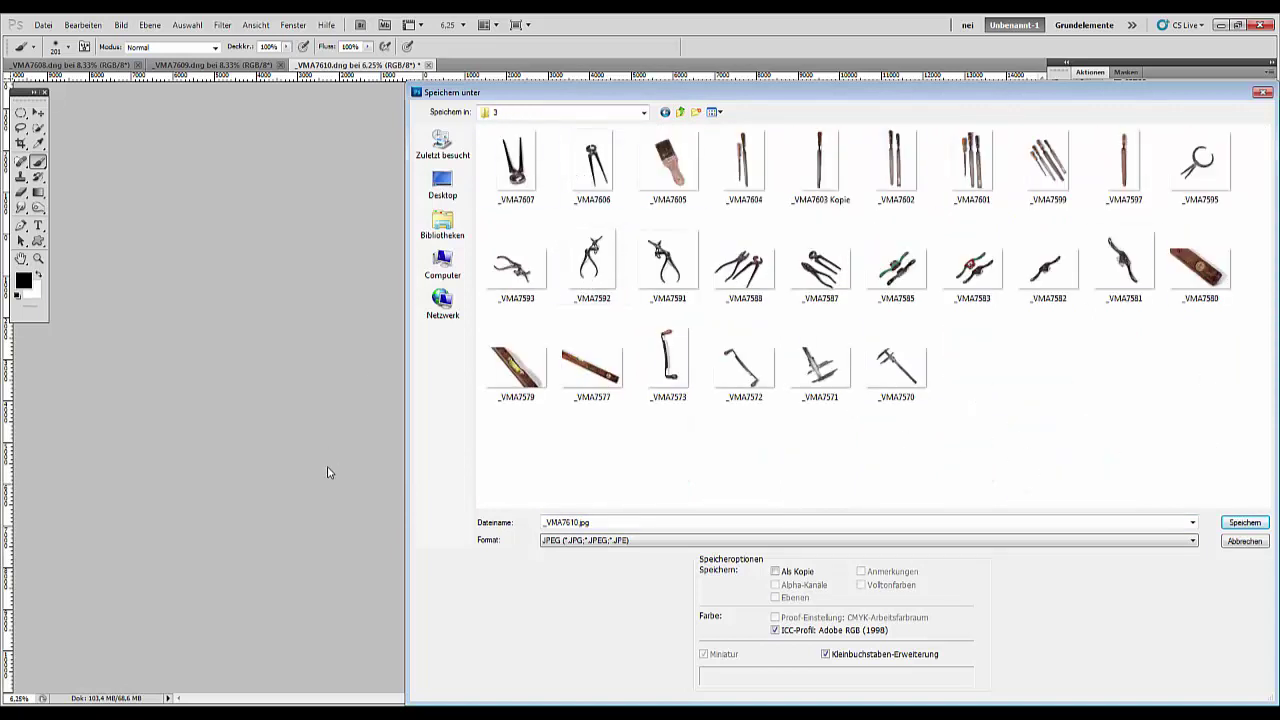
click(1245, 524)
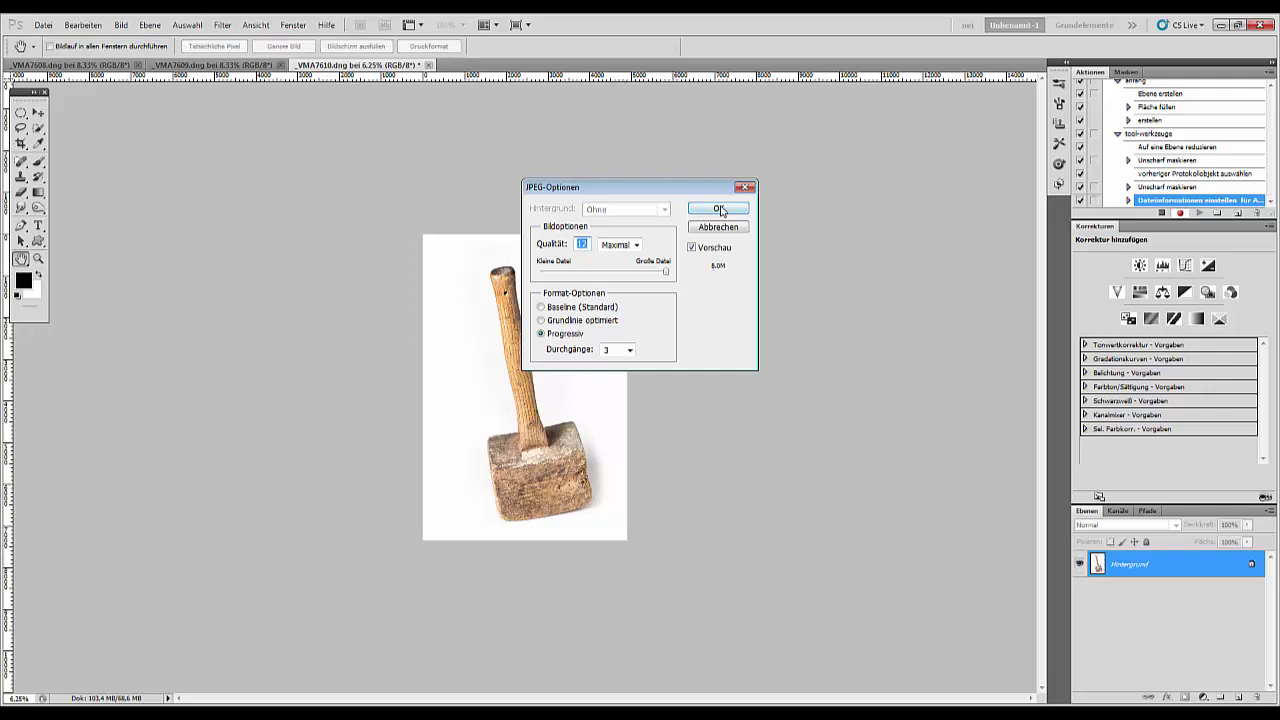
click(719, 209)
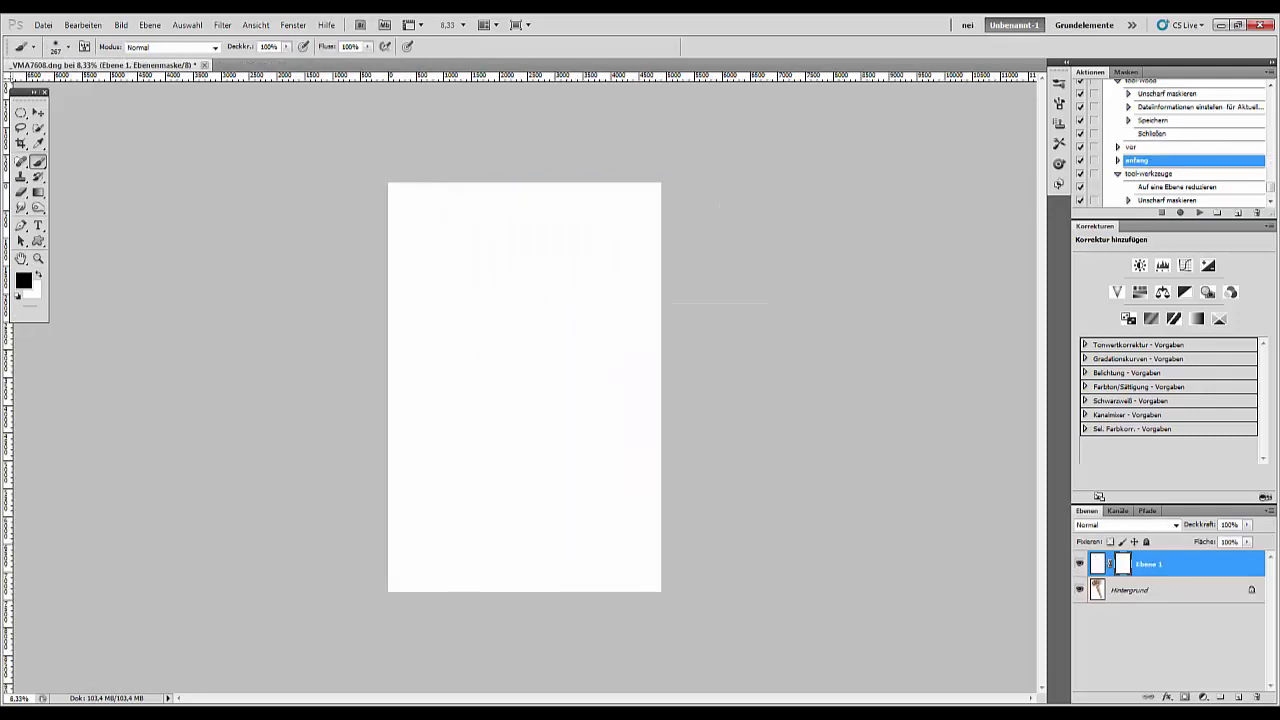